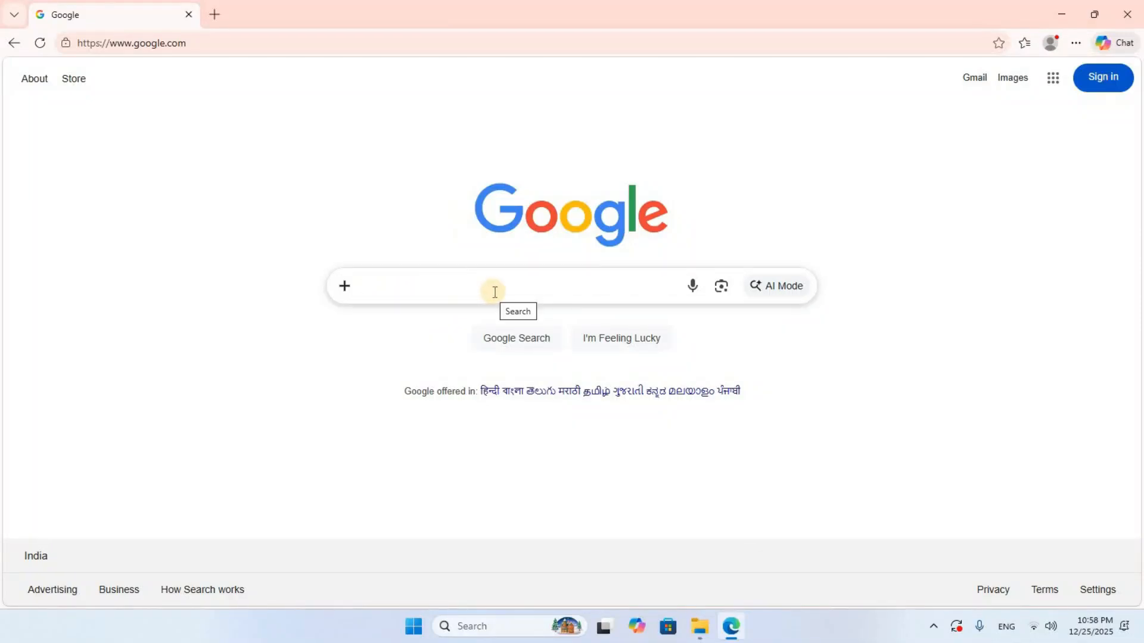
# Search Google for "mariadb download" and open the Download MariaDB Server page on MariaDB.org
pyautogui.click(495, 292)
pyautogui.write('mariadb')
pyautogui.press('Down')
pyautogui.press('Down')
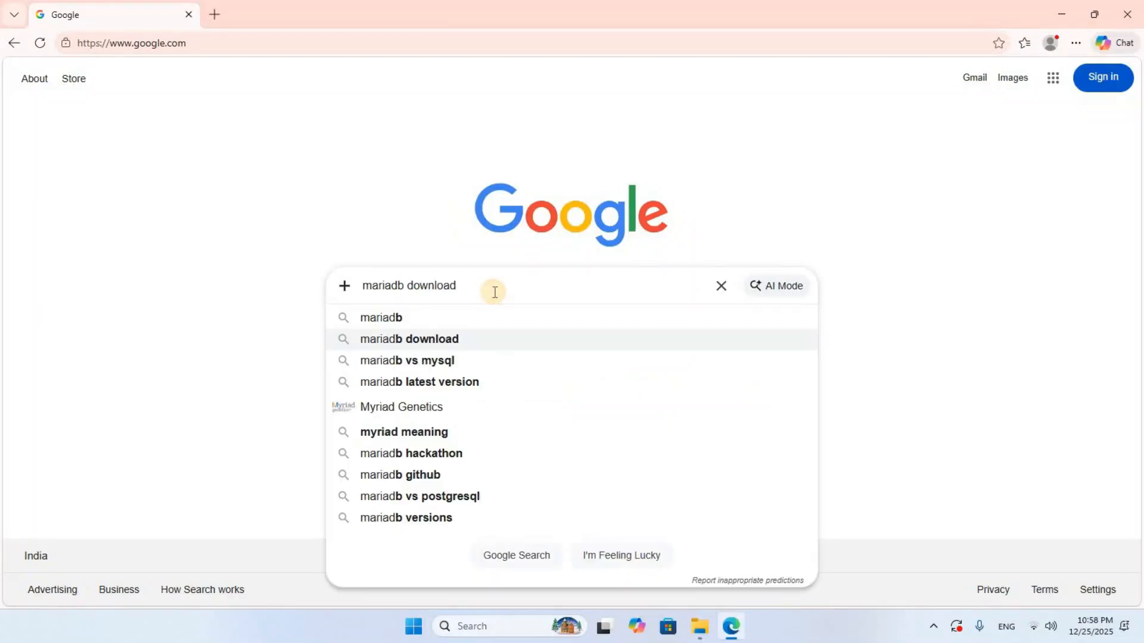
pyautogui.press('Return')
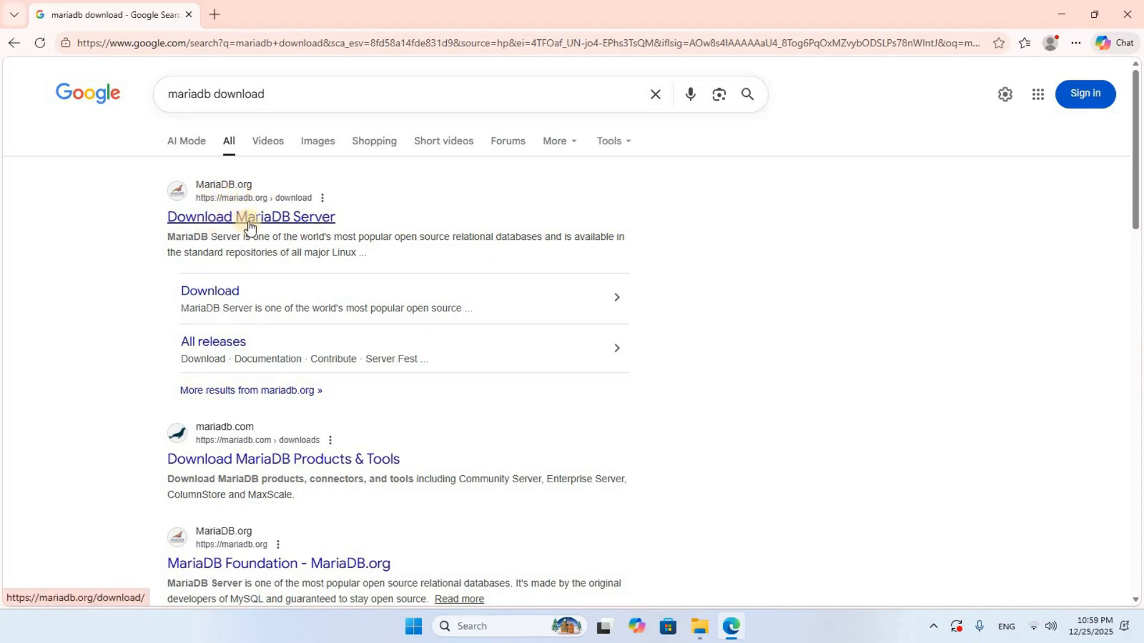
pyautogui.click(315, 220)
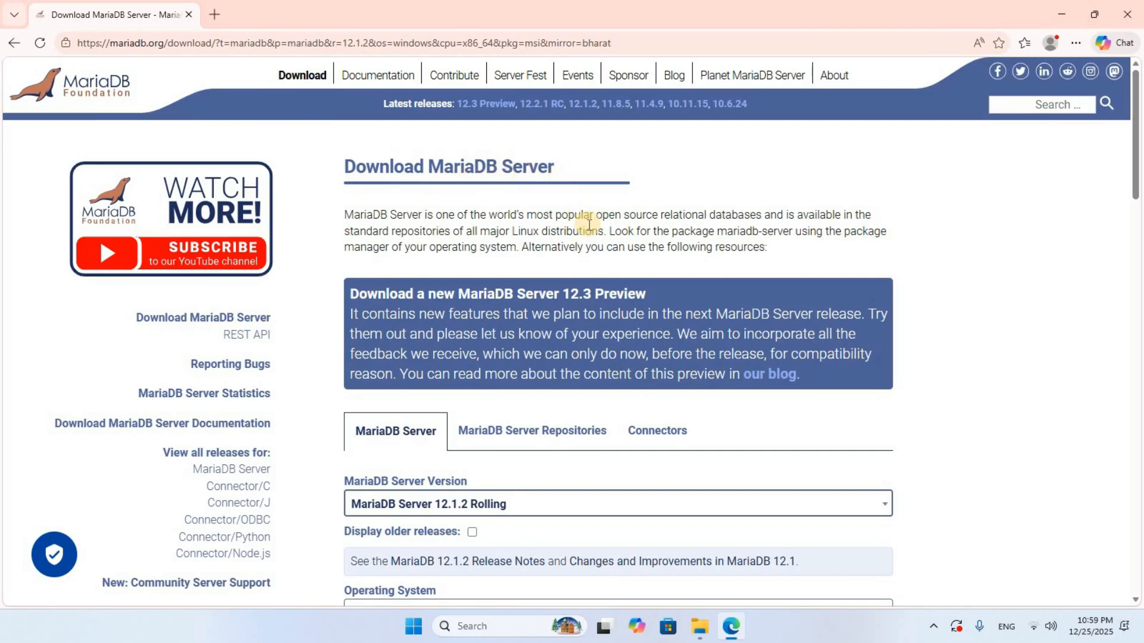
# Select MariaDB Server 12.1.2 Rolling as the version and Windows as the operating system
pyautogui.scroll(-3, 589, 225)
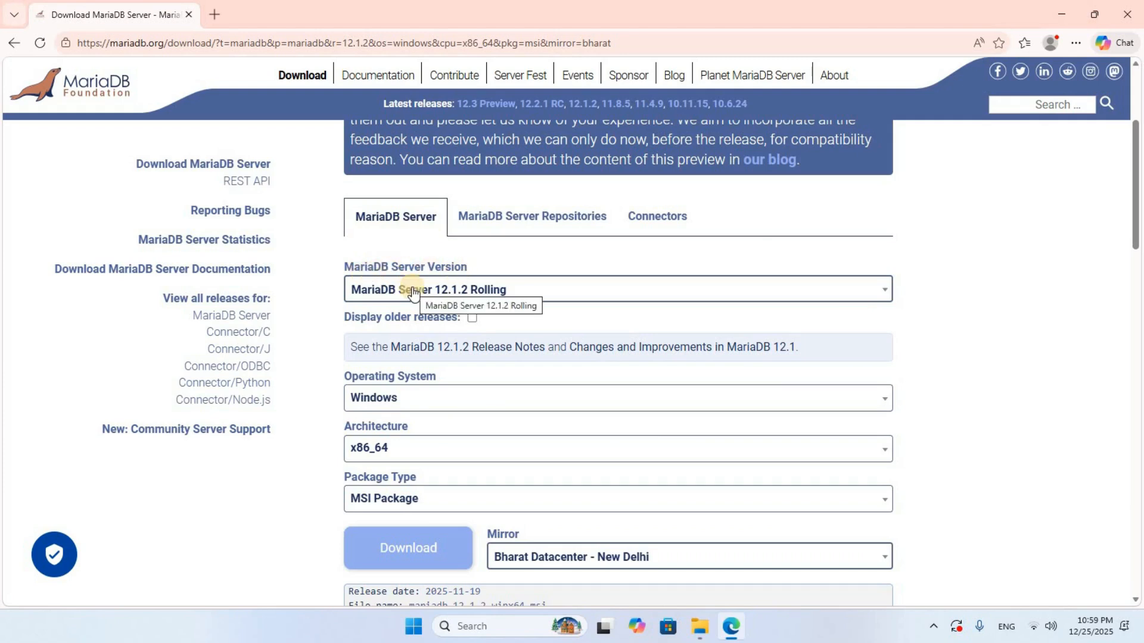
pyautogui.click(885, 291)
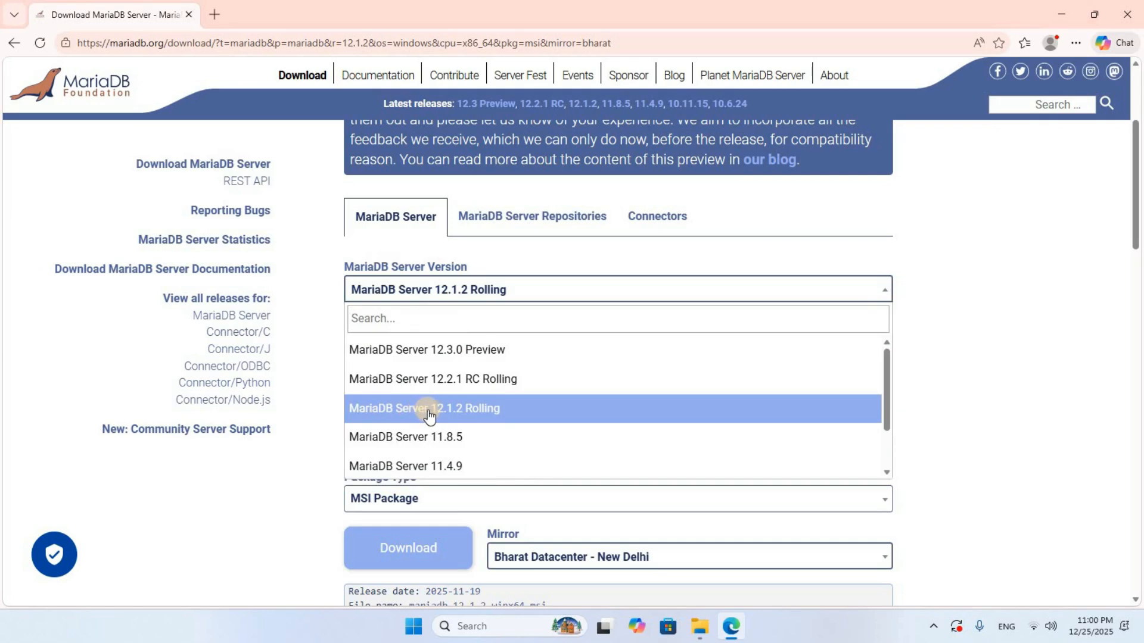
pyautogui.click(531, 410)
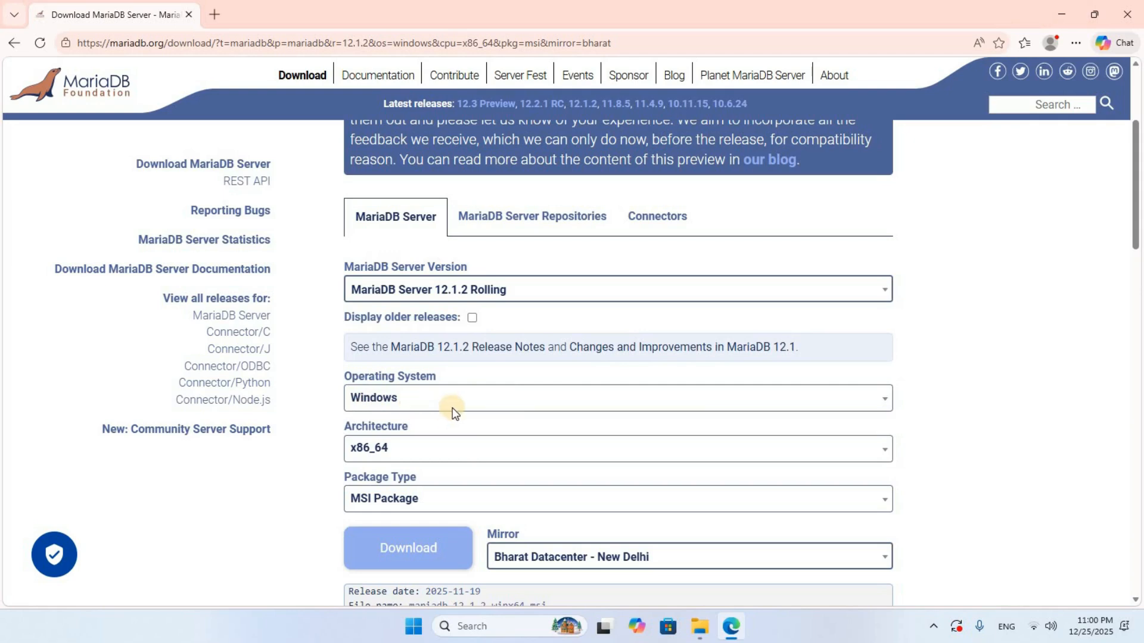
pyautogui.click(883, 398)
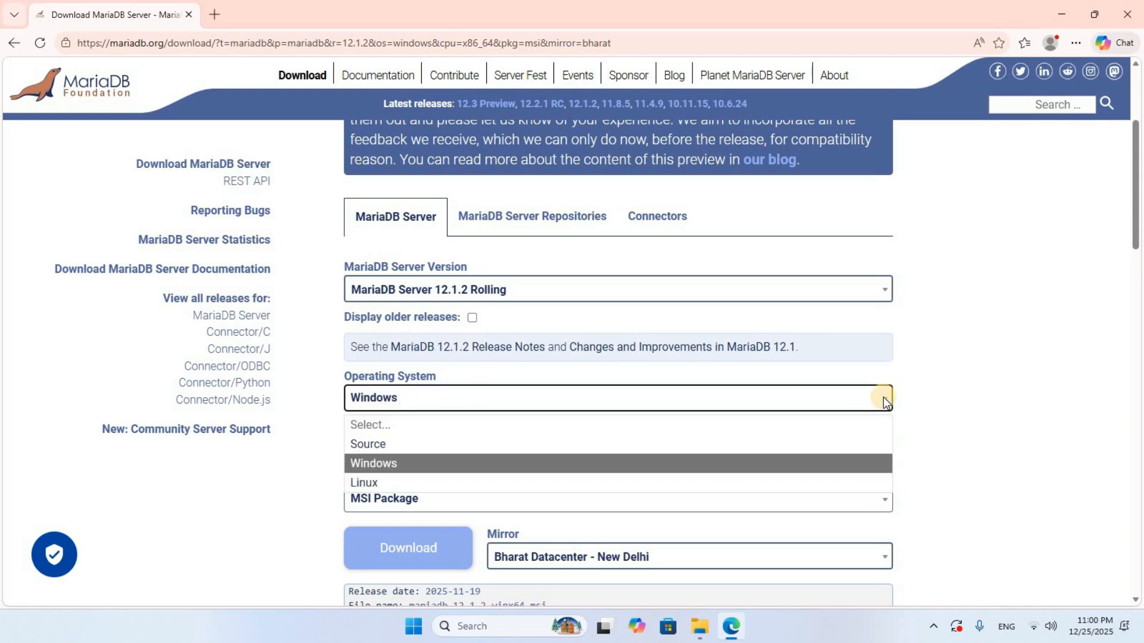
pyautogui.click(401, 463)
# Choose MSI Package as the package type and download the MariaDB Server installer
pyautogui.scroll(-1, 506, 417)
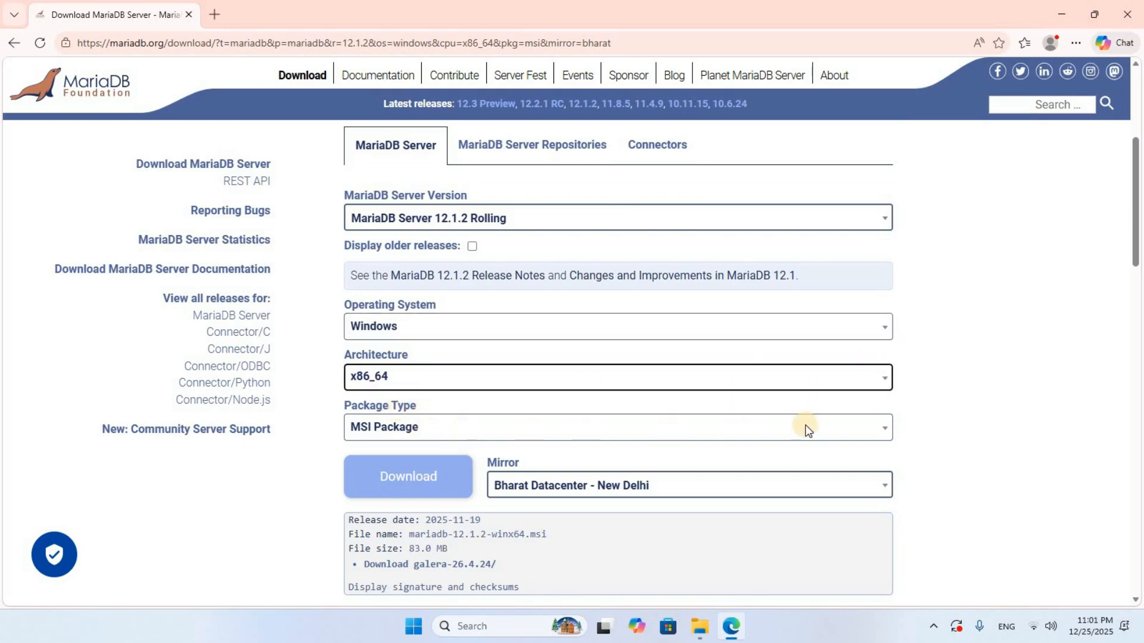
pyautogui.click(883, 432)
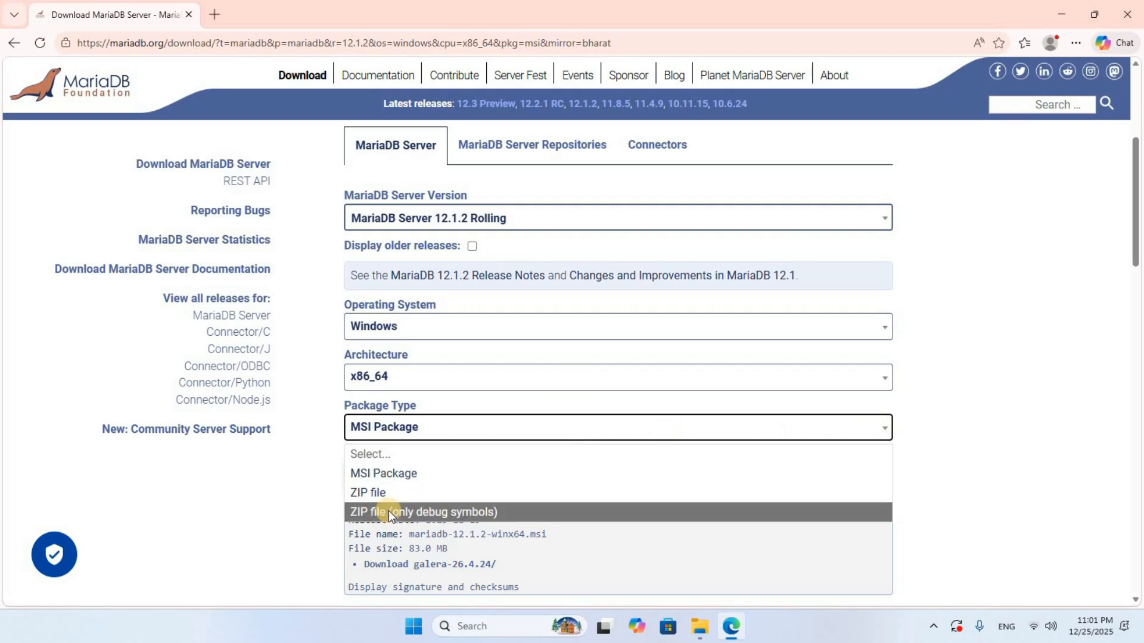
pyautogui.click(436, 475)
pyautogui.scroll(-1, 510, 404)
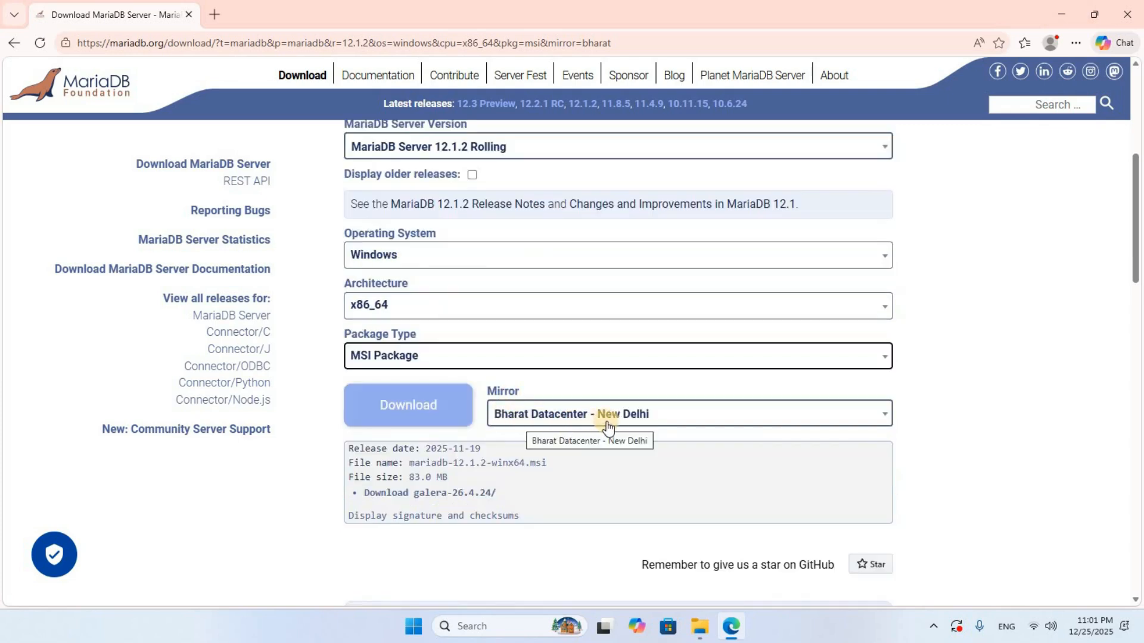
pyautogui.click(431, 417)
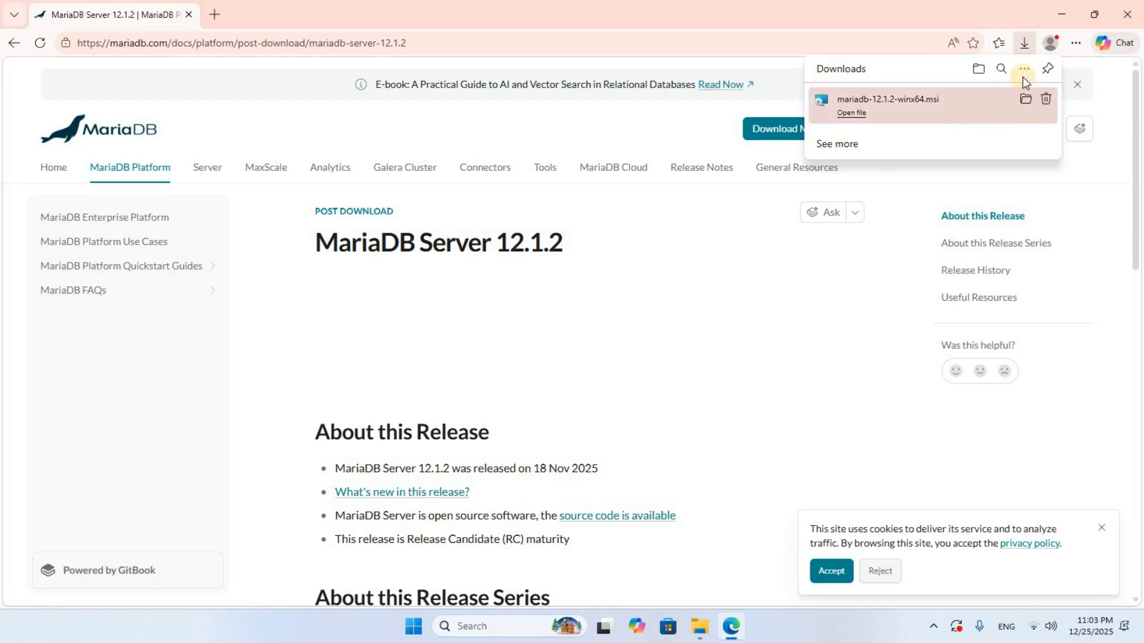
# Switch to File Explorer, launch the mariadb-12.1.2-winx64 installer from Downloads, and minimize the windows behind the setup wizard
pyautogui.click(1059, 12)
pyautogui.click(1060, 12)
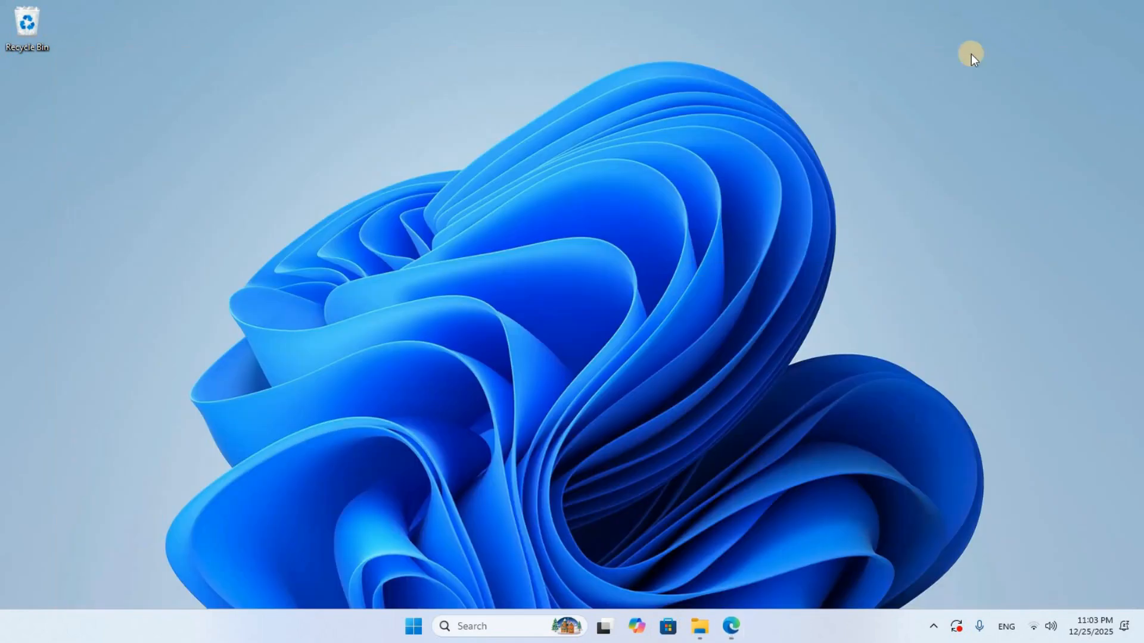
pyautogui.click(701, 621)
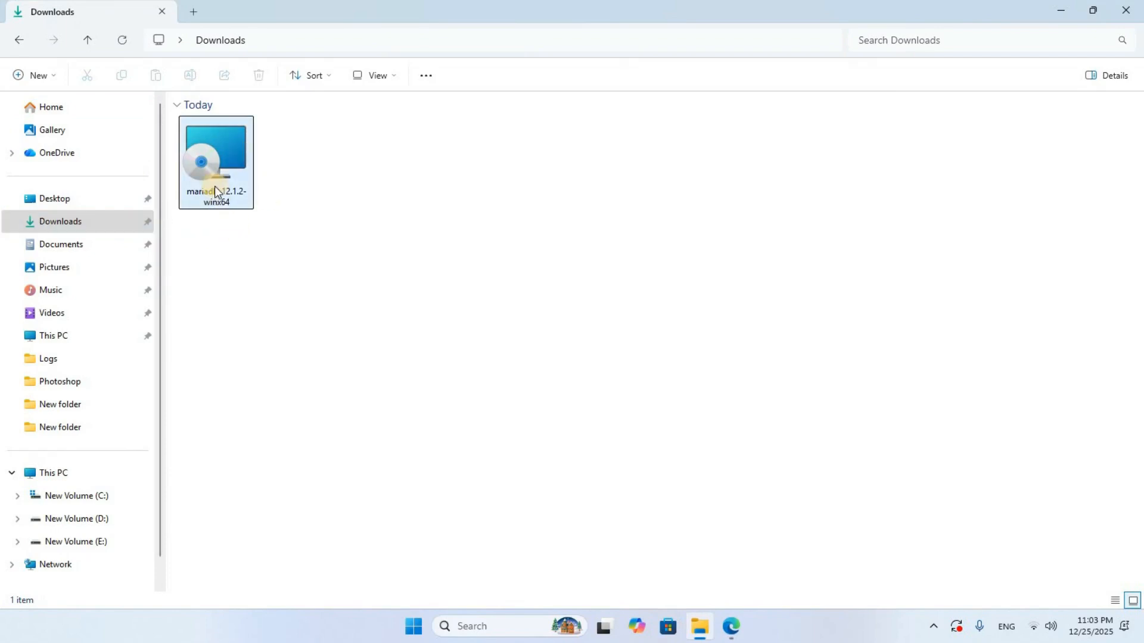
pyautogui.click(234, 171)
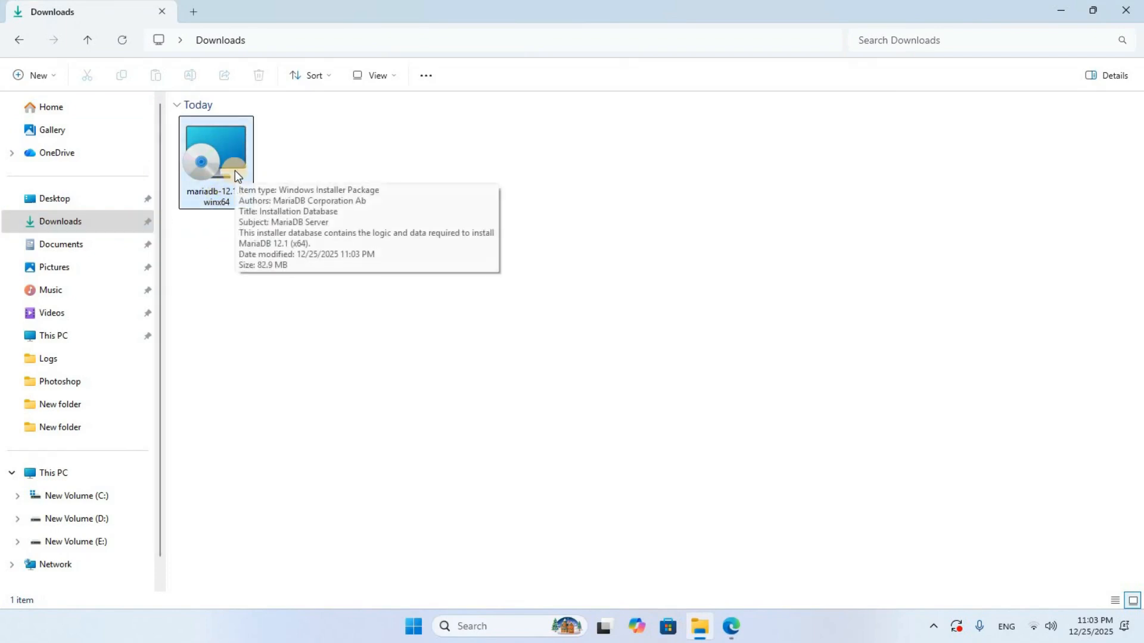
pyautogui.doubleClick(235, 170)
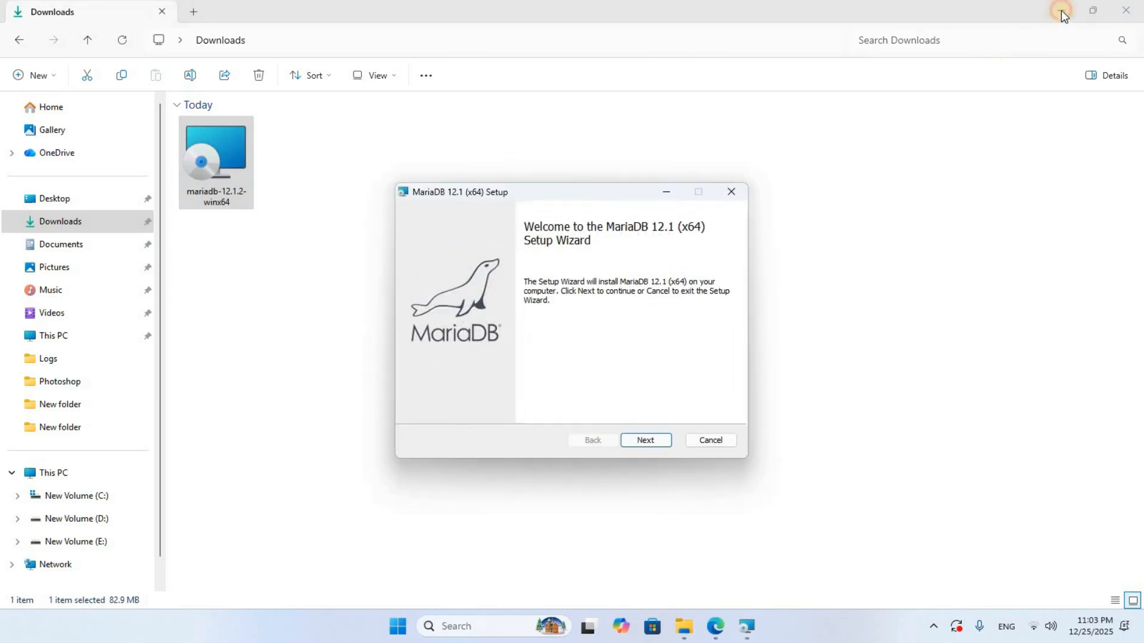
pyautogui.click(1060, 10)
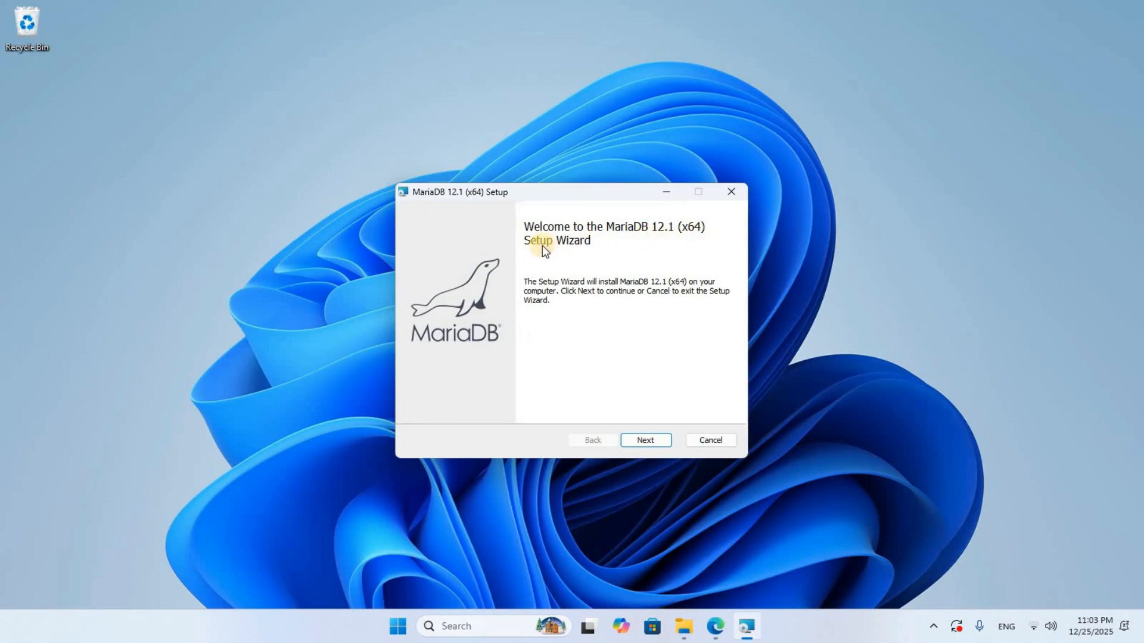
# Start the MariaDB 12.1 setup, accept the license agreement terms, and continue to the custom setup page
pyautogui.click(642, 441)
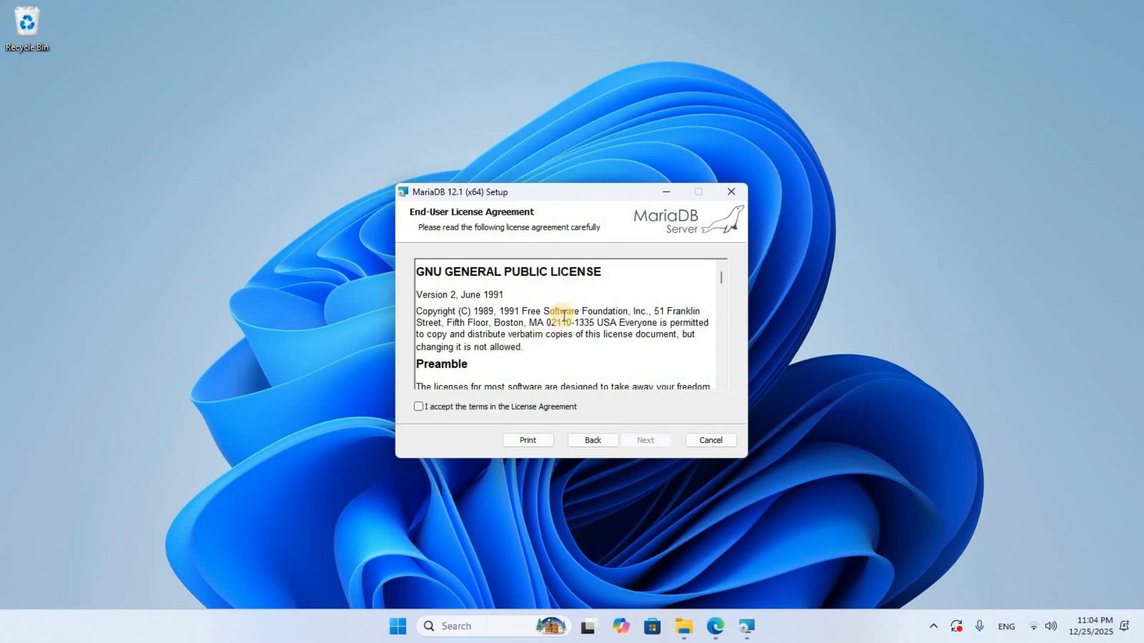
pyautogui.scroll(-10, 594, 318)
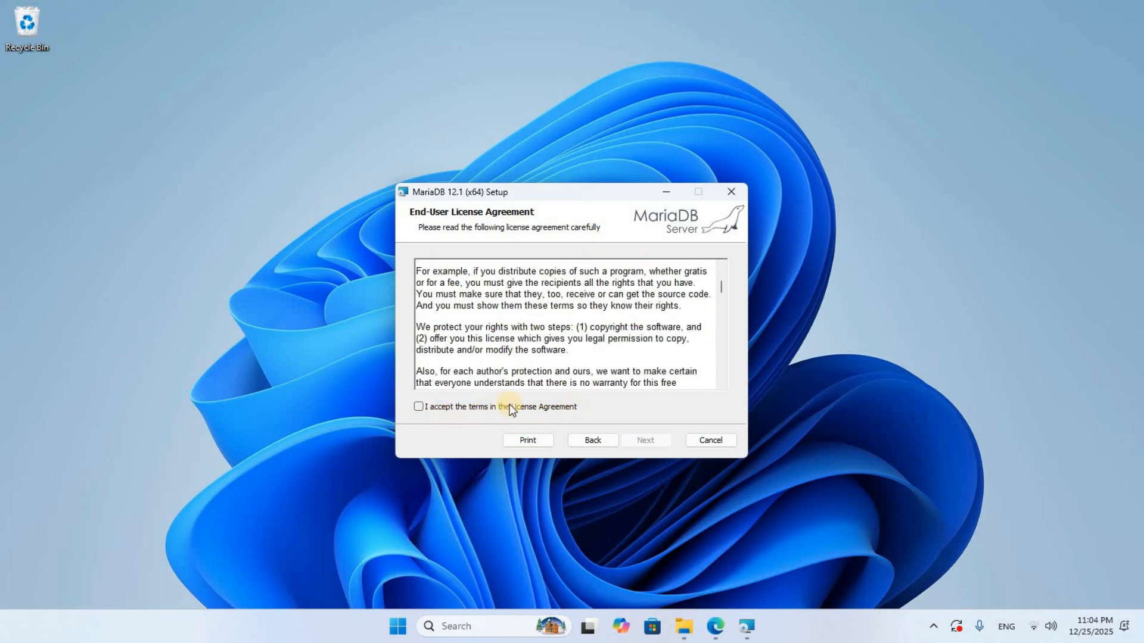
pyautogui.click(419, 407)
pyautogui.click(649, 440)
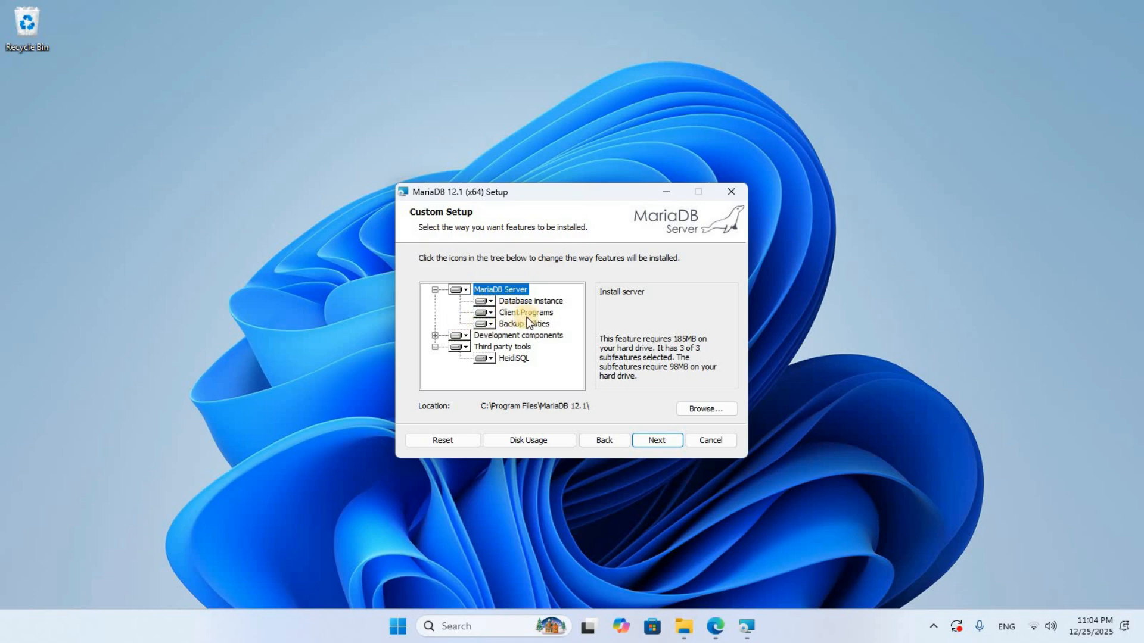
# Make the Client Programs feature unavailable in the custom setup and continue to the default instance properties
pyautogui.click(495, 313)
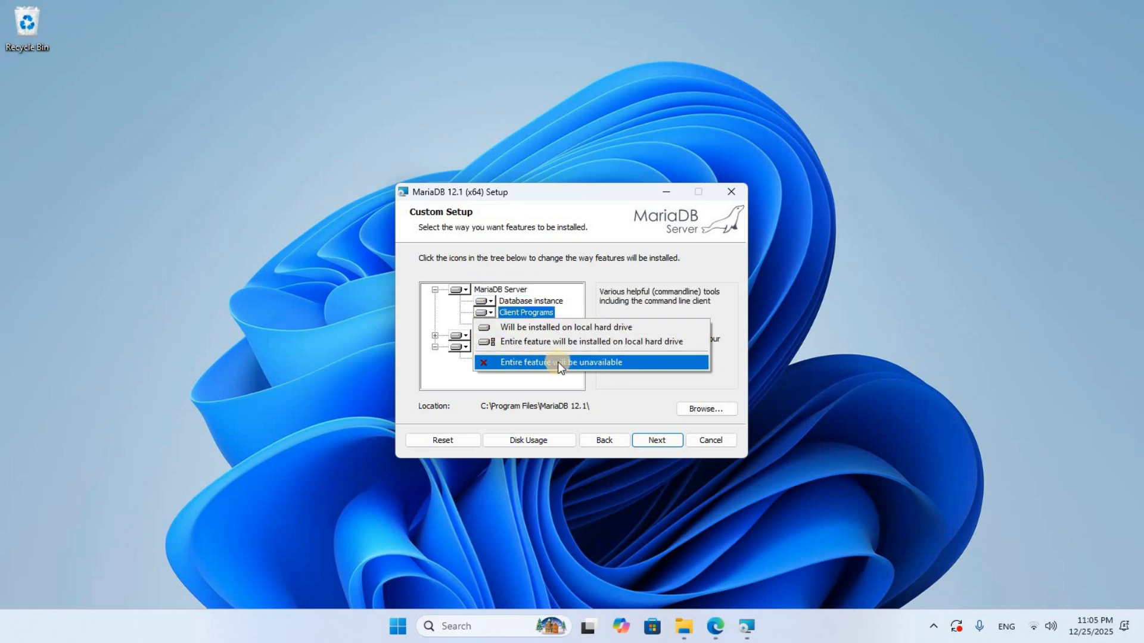
pyautogui.click(622, 365)
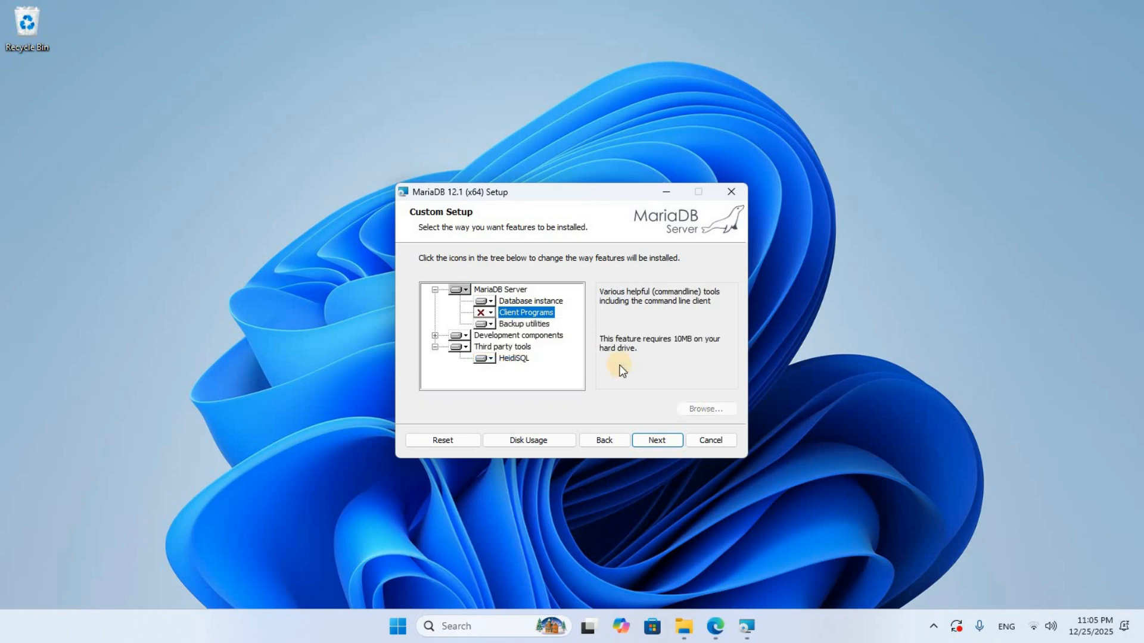
pyautogui.click(658, 441)
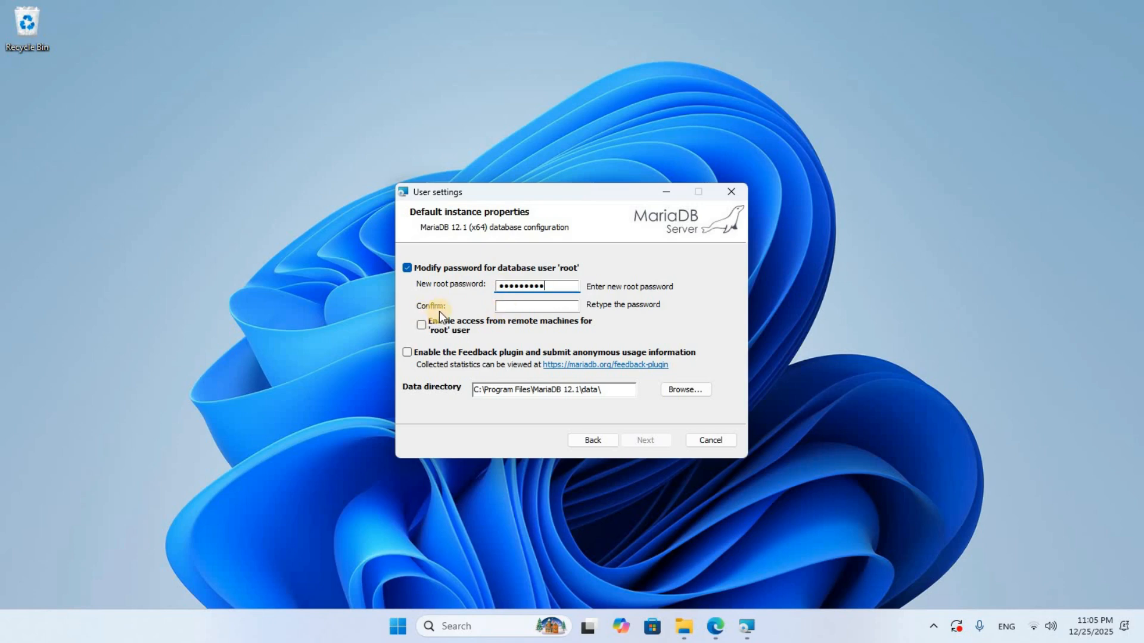
# Paste the root password into the confirmation field, enable remote access for the root user, and continue to the database settings
pyautogui.click(519, 308)
pyautogui.hotkey('ctrl', 'v')
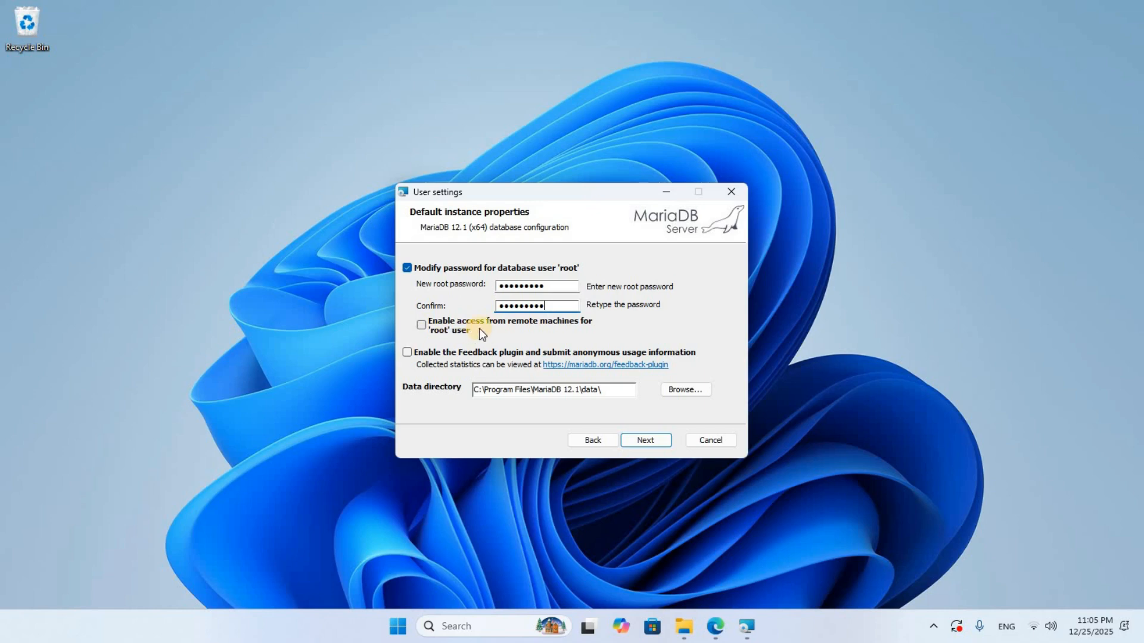
pyautogui.click(423, 327)
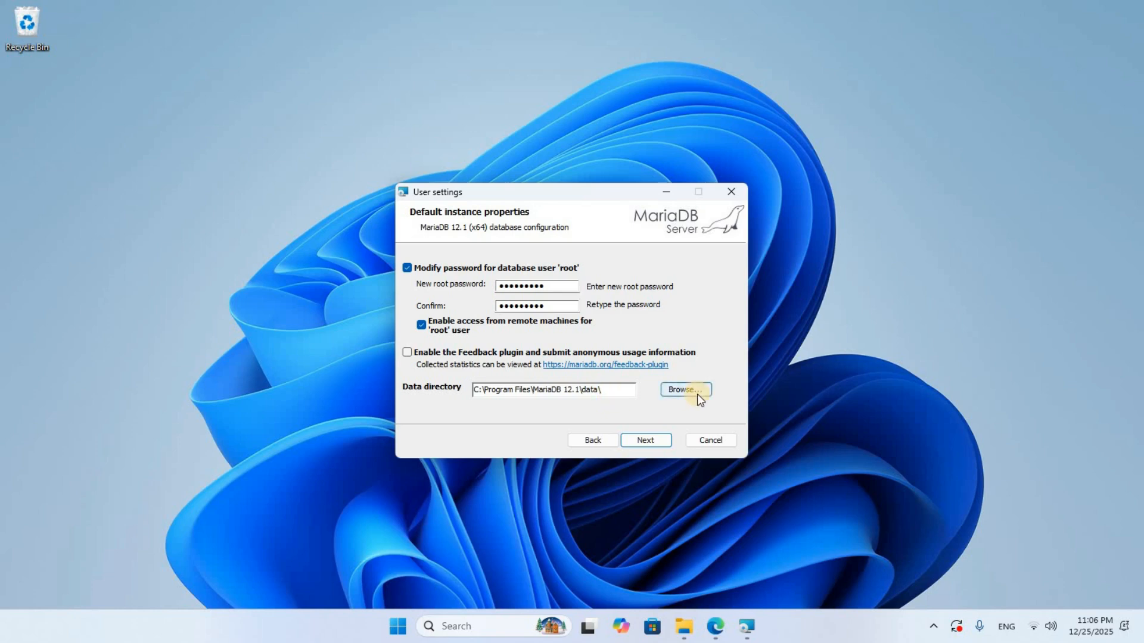
pyautogui.click(652, 444)
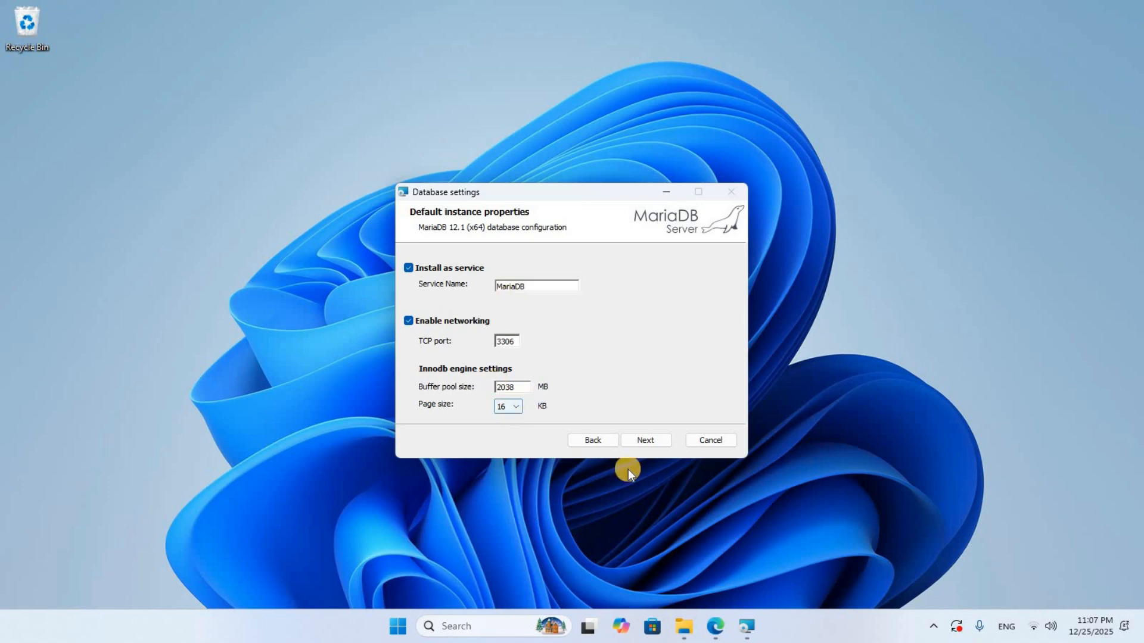
# Try to continue with TCP port 3306, and remove the port number's last digit
pyautogui.click(639, 438)
pyautogui.click(572, 332)
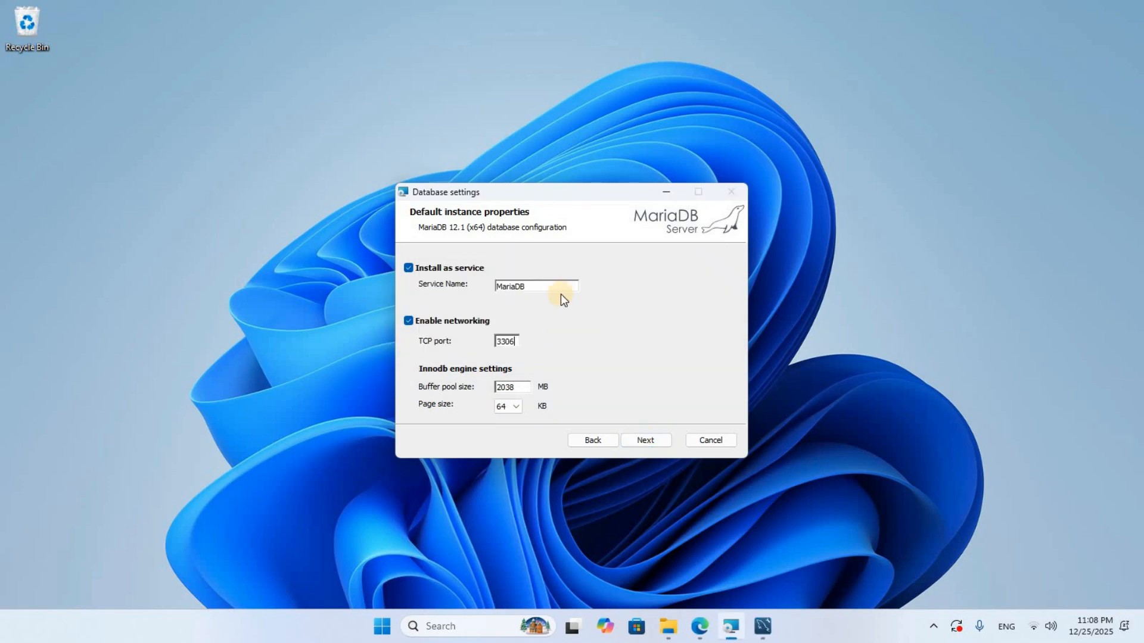
pyautogui.press('BackSpace')
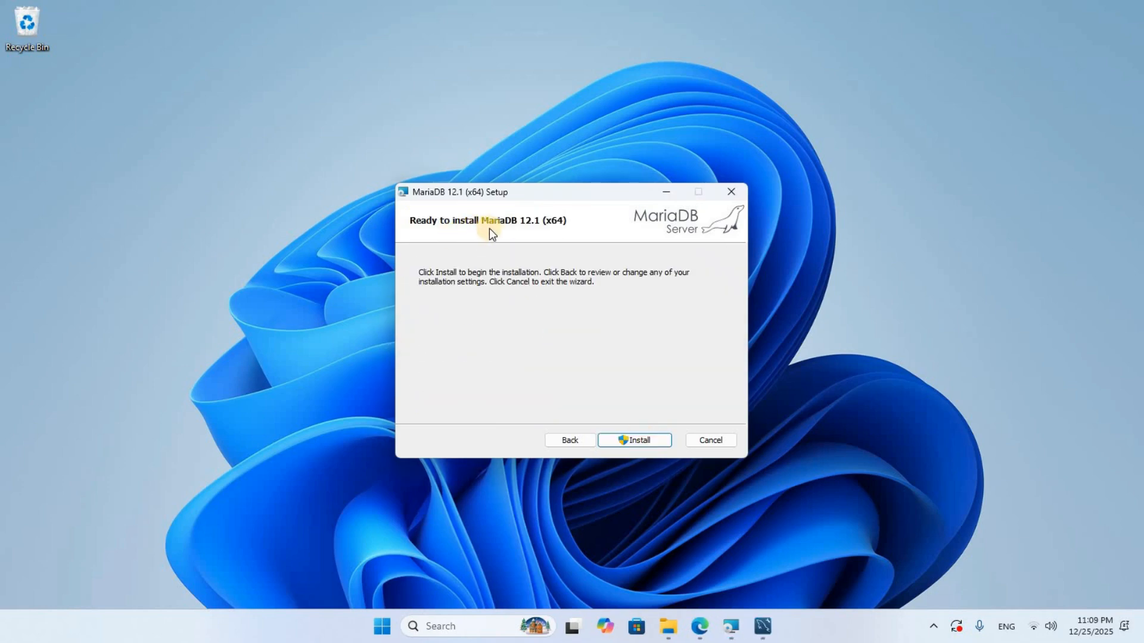
# Install MariaDB 12.1 (x64) and finish the setup wizard
pyautogui.click(640, 440)
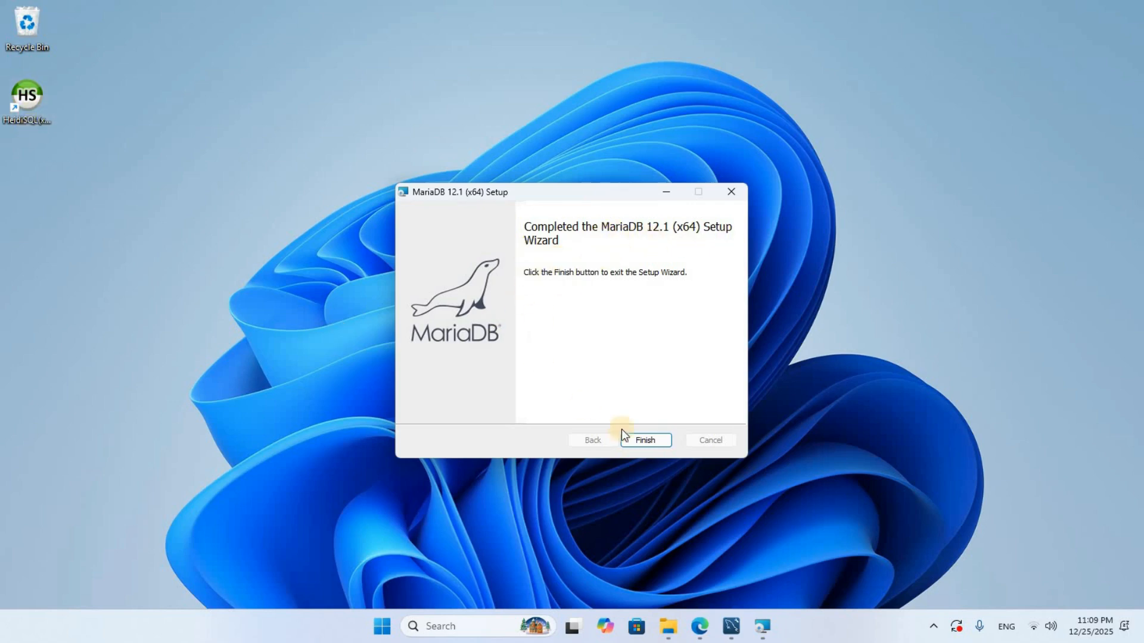
pyautogui.click(645, 441)
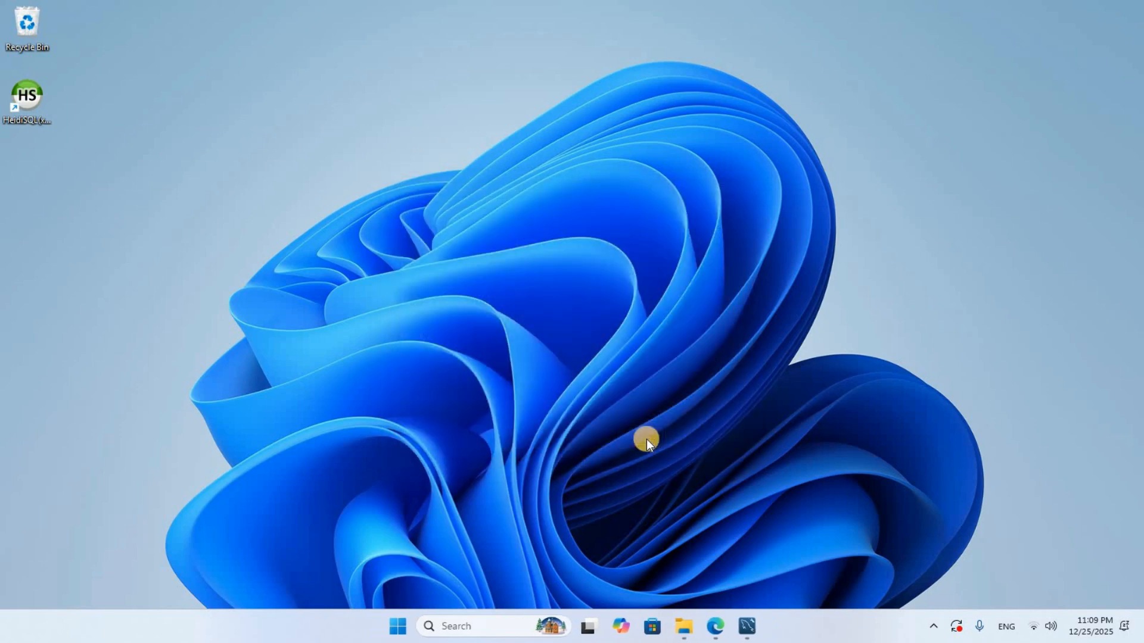
# Find and open MySQL Client (MariaDB 12.1 (x64)), and log in with the root password
pyautogui.click(507, 636)
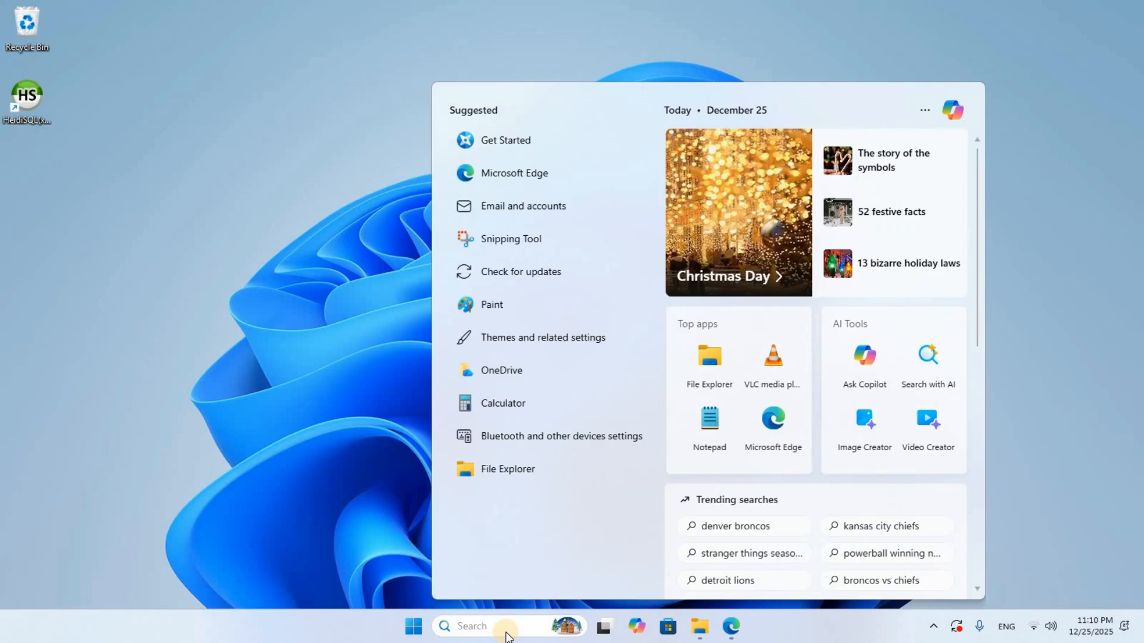
pyautogui.write('mysql c')
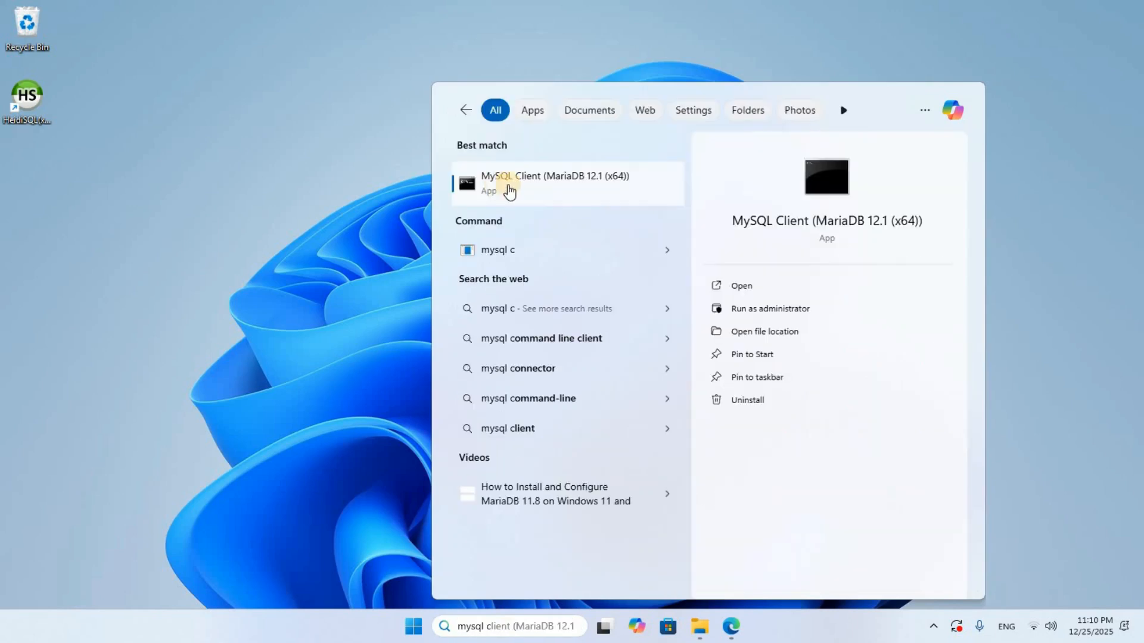
pyautogui.click(580, 190)
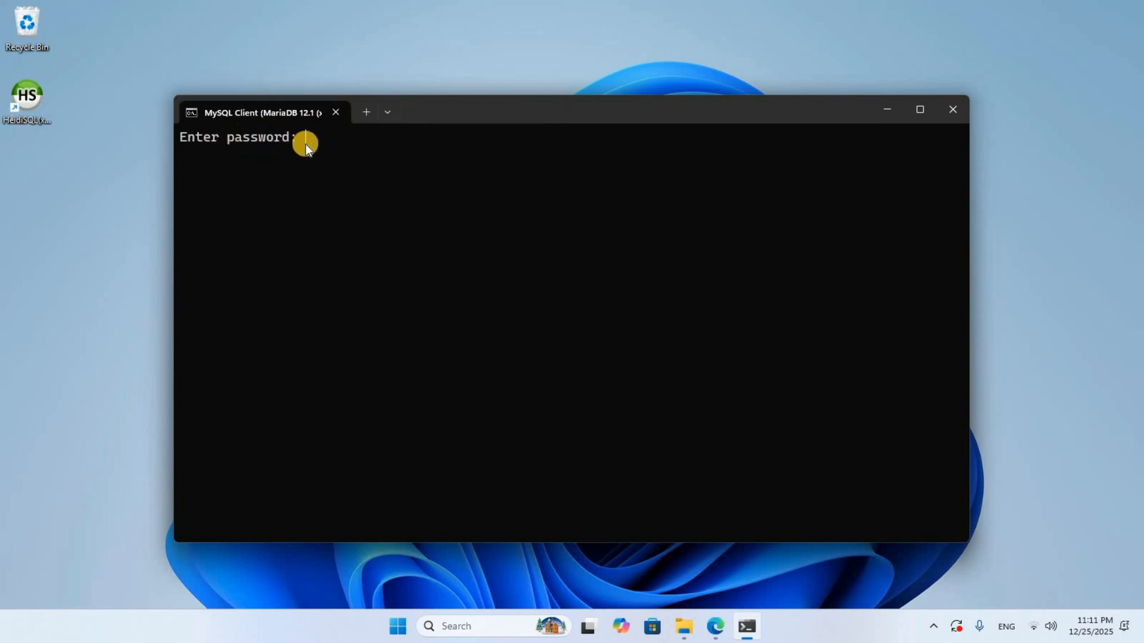
pyautogui.write('*********')
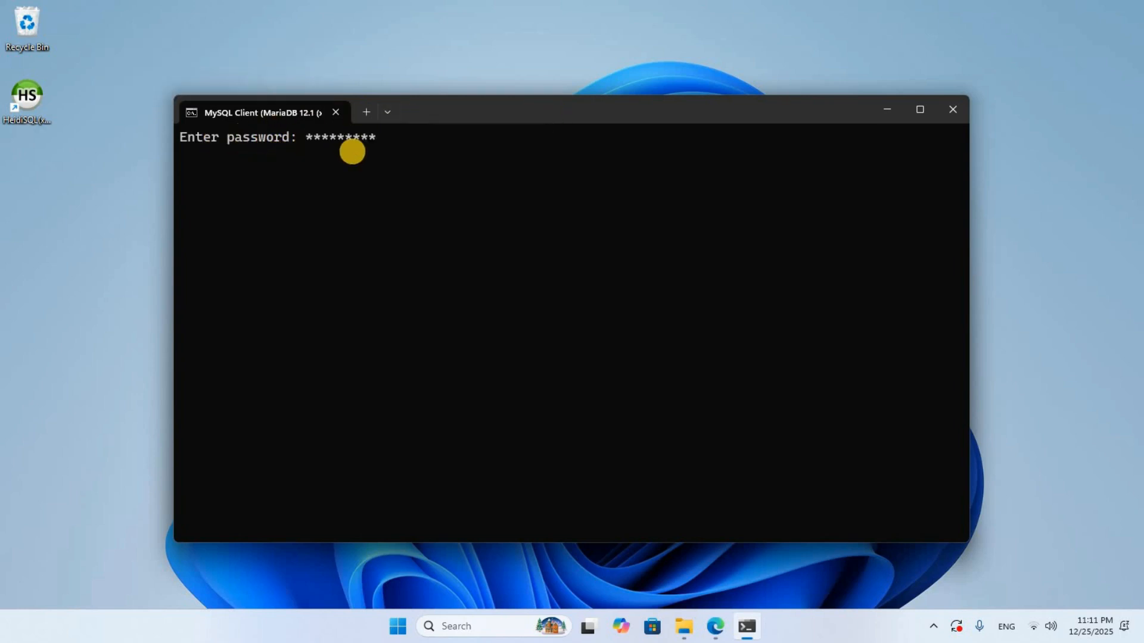
pyautogui.press('Return')
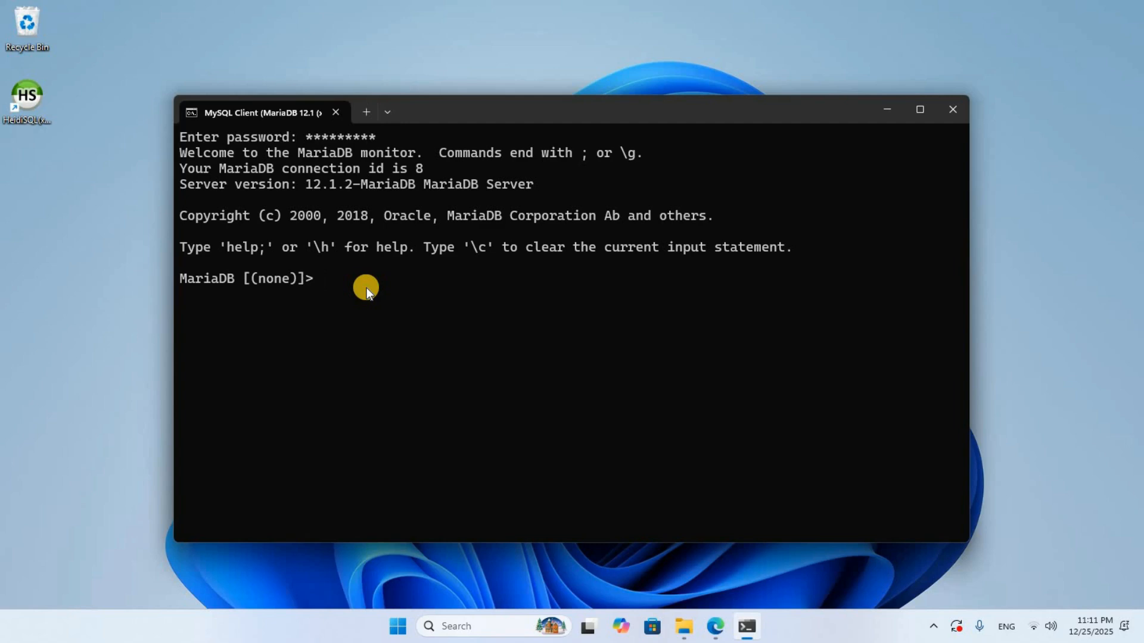
# List the server's databases by running "show databases;" in the MariaDB monitor
pyautogui.write('show databases;')
pyautogui.press('Return')
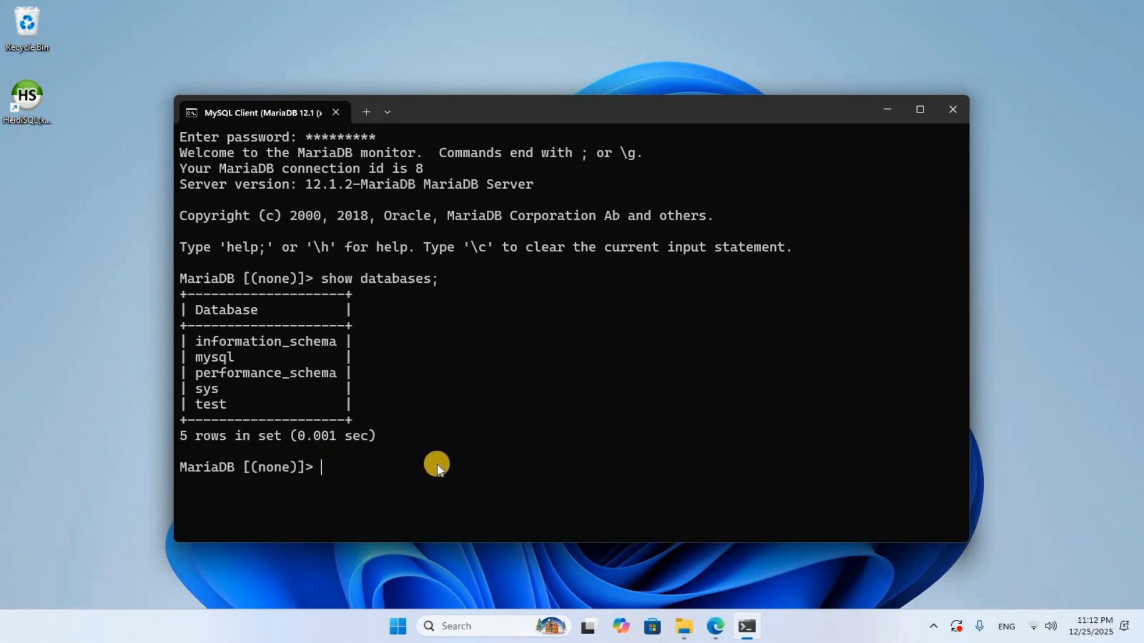
# Create a database named Charytechinfo, and list the server's databases with "show databases;"
pyautogui.write('create database')
pyautogui.write('Charytechinfo;')
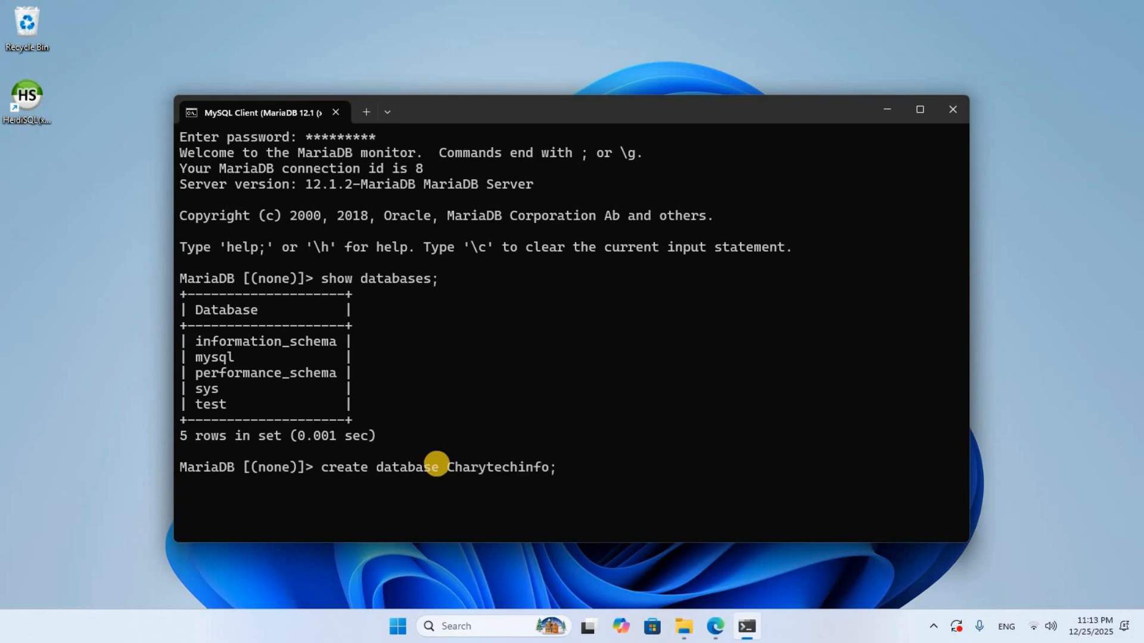
pyautogui.press('Return')
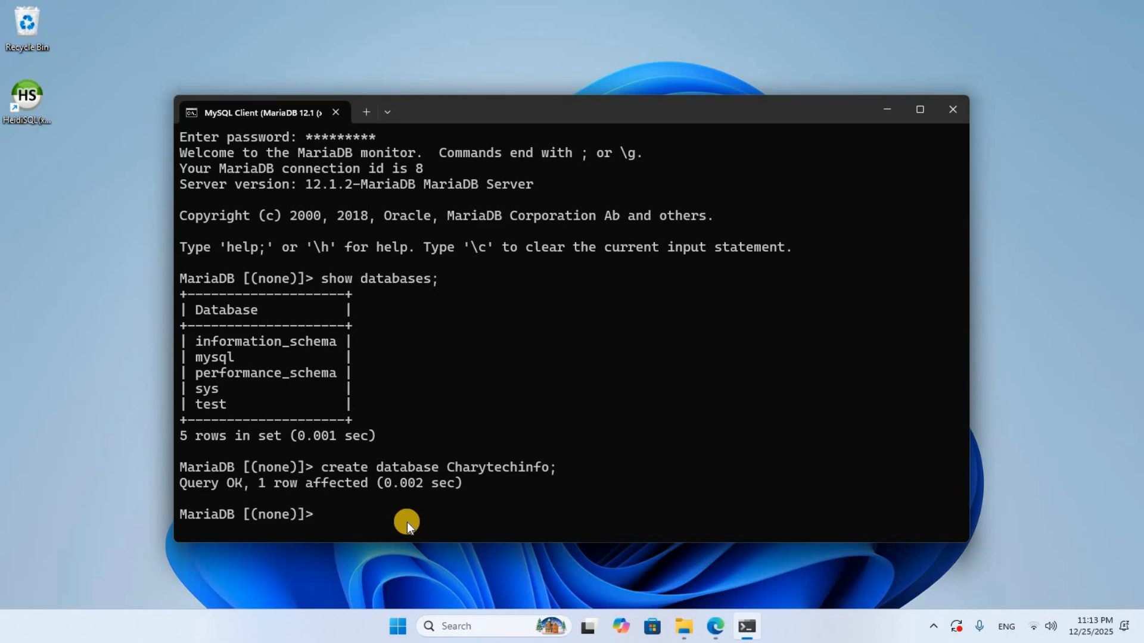
pyautogui.write('show databases;')
pyautogui.press('Return')
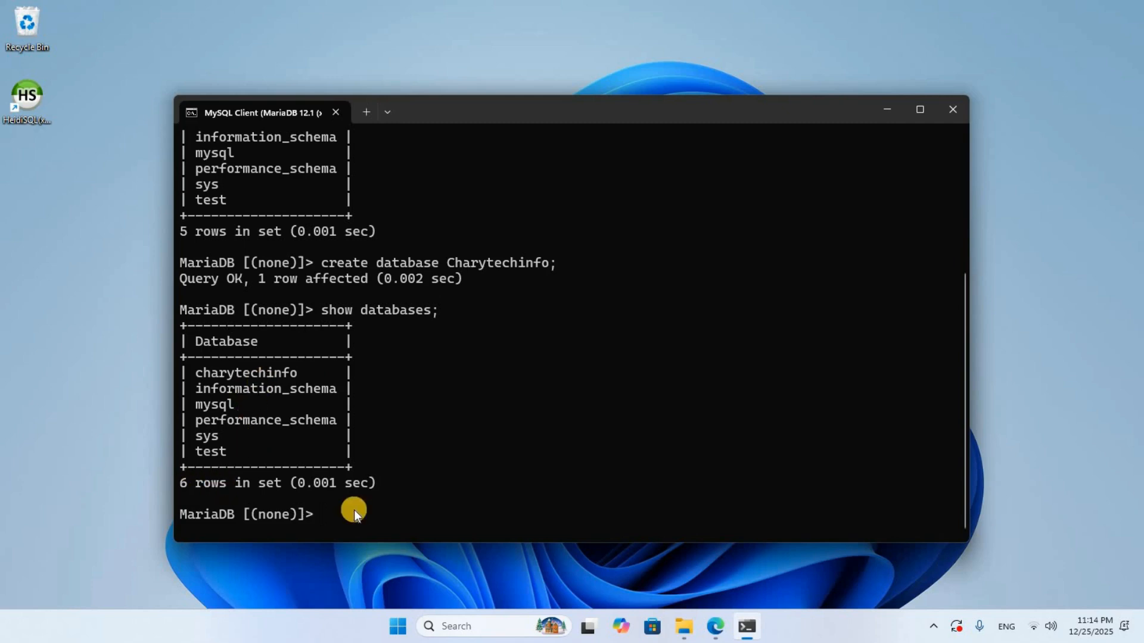
# Switch to the charytechinfo database, list its tables with "show tables;", and close the MySQL client
pyautogui.write('use charytechinfo;')
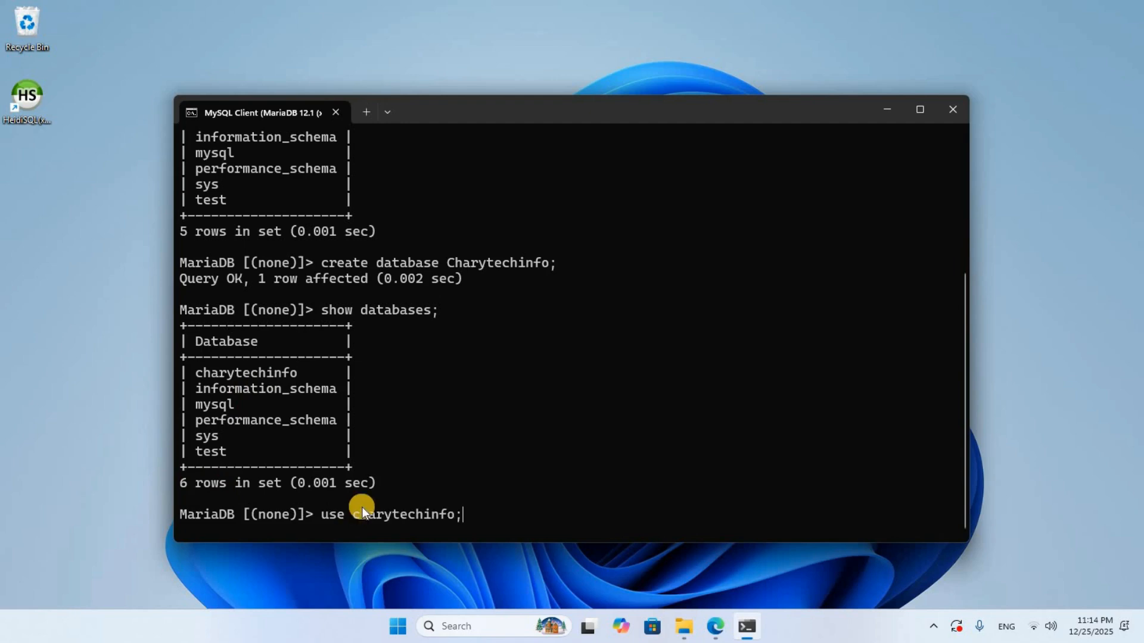
pyautogui.press('Return')
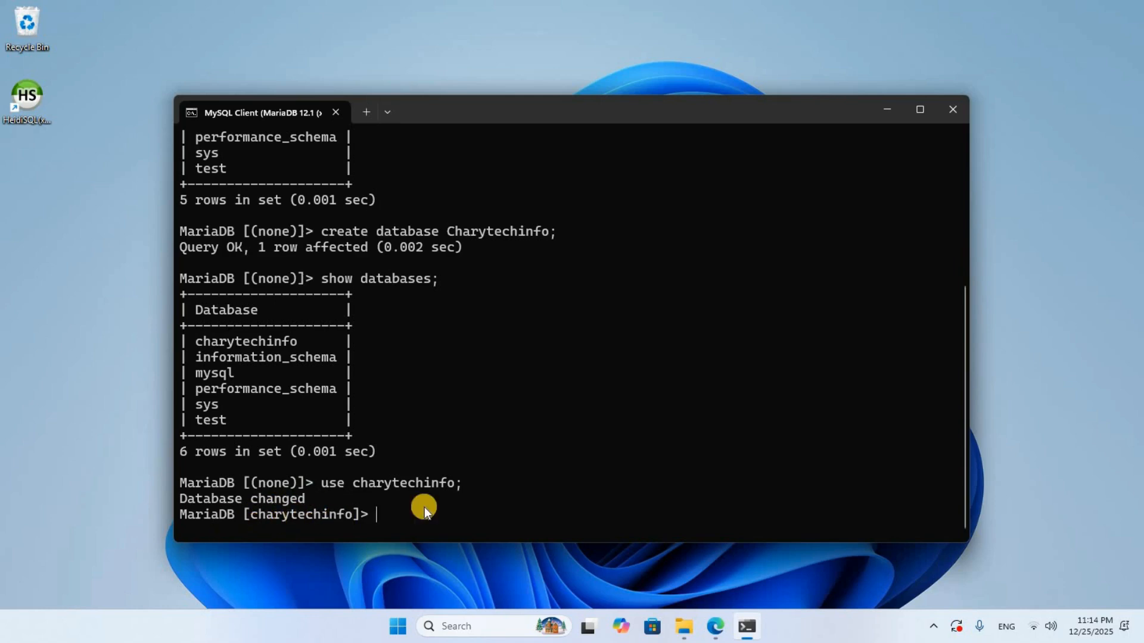
pyautogui.write('show tables;')
pyautogui.press('Return')
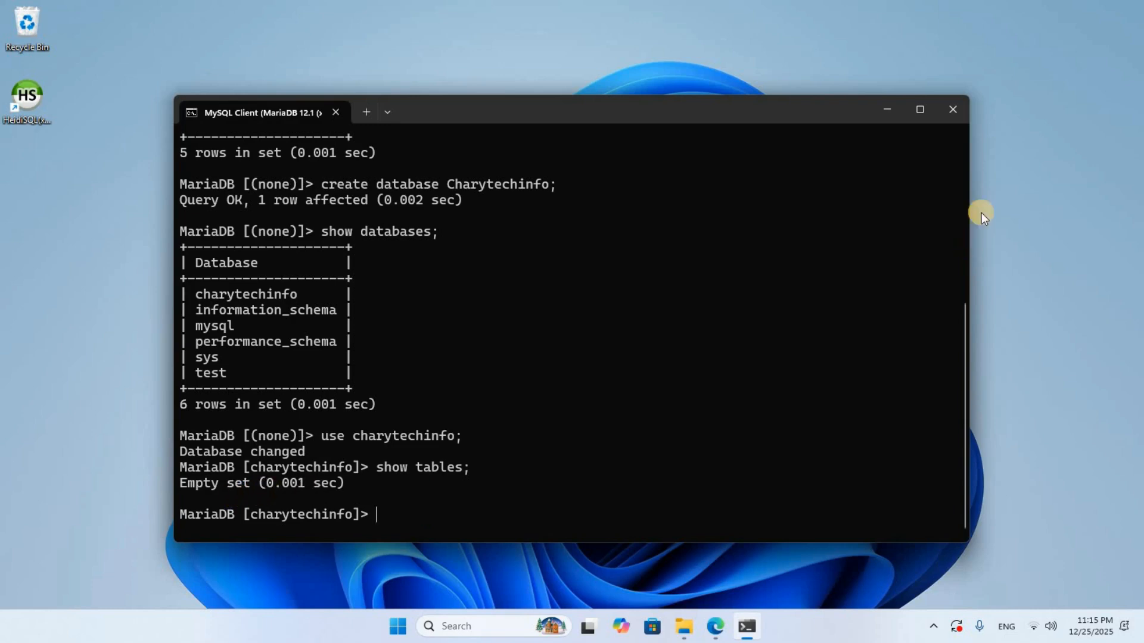
pyautogui.click(955, 117)
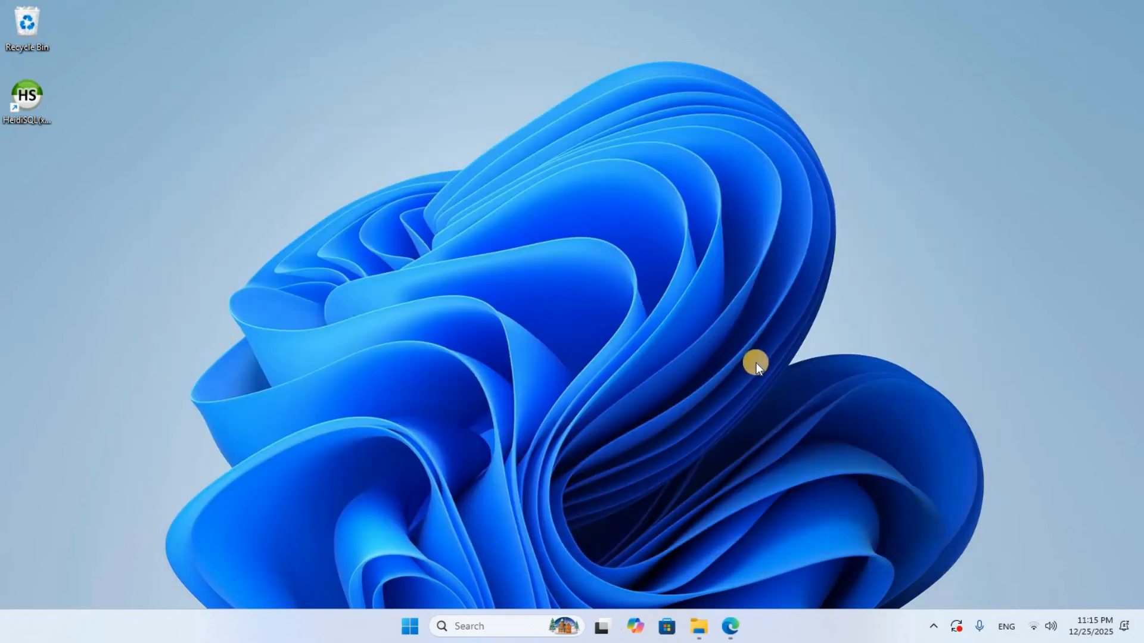
# Find and open HeidiSQL(x64), and create a new session for 127.0.0.1 on port 3307 that prompts for credentials
pyautogui.click(501, 626)
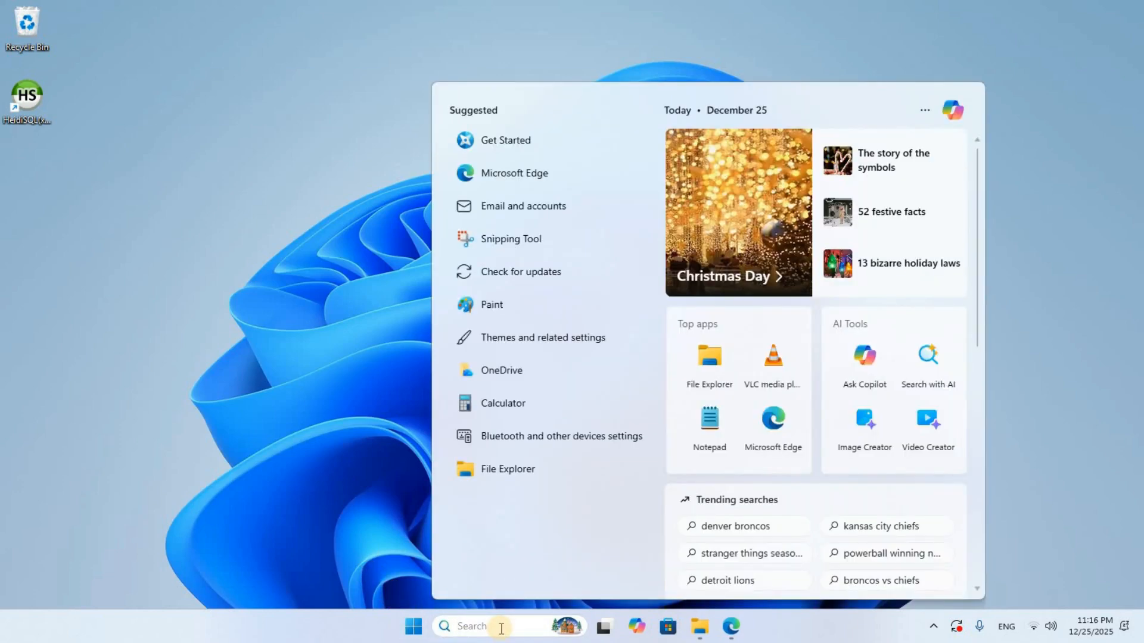
pyautogui.write('hei')
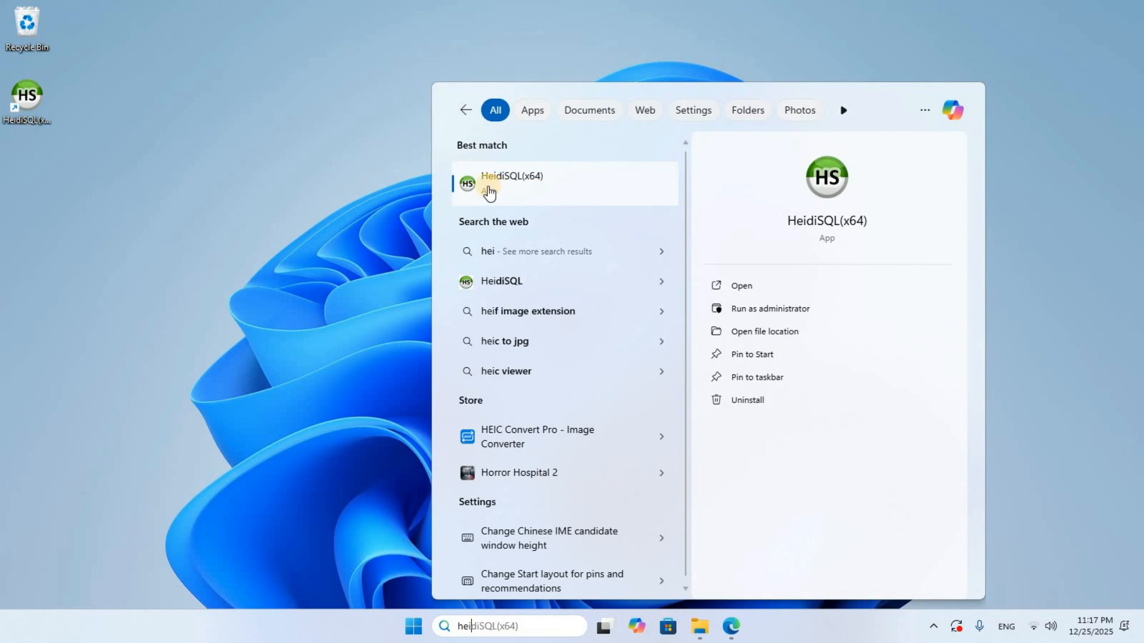
pyautogui.click(554, 192)
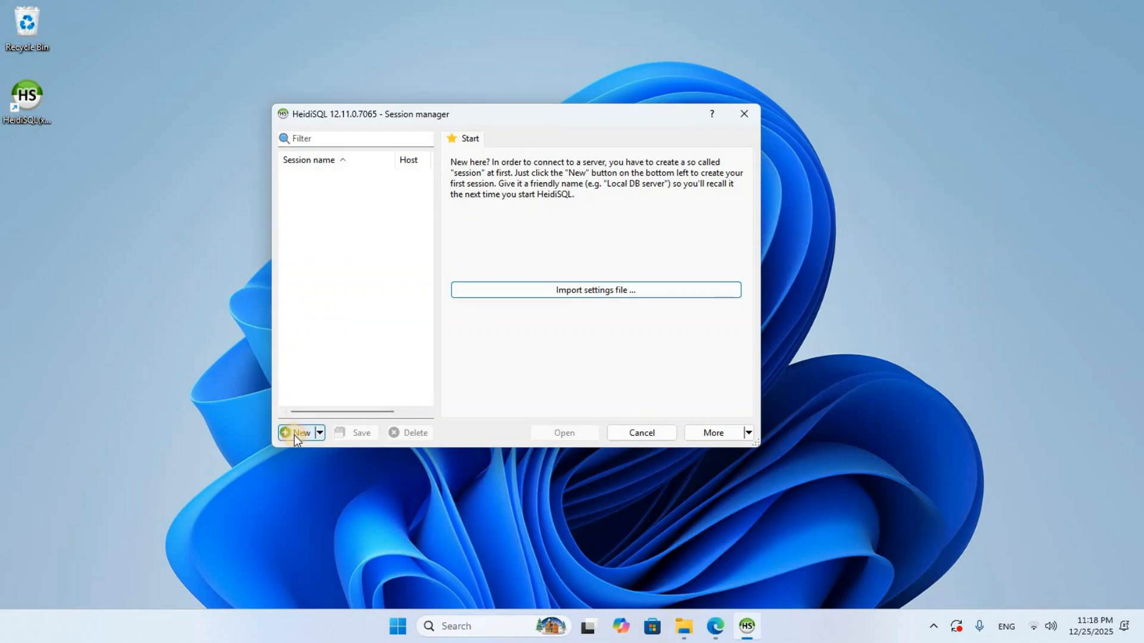
pyautogui.click(295, 435)
pyautogui.click(584, 227)
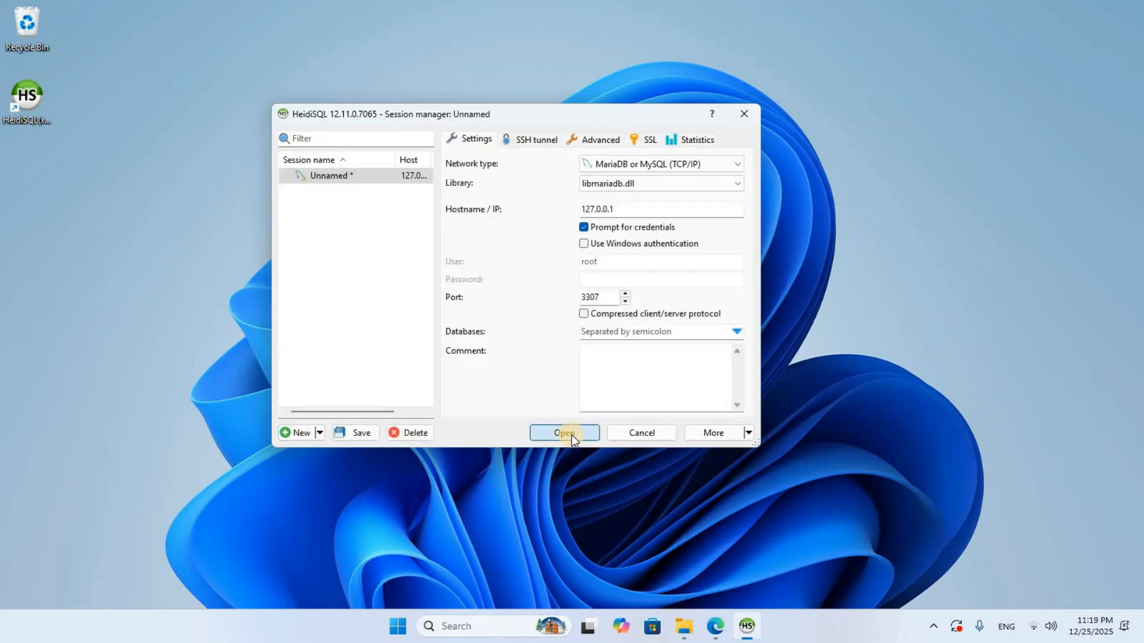
# Open the new session, log in as root with the root password, and save the session's changed settings
pyautogui.click(563, 433)
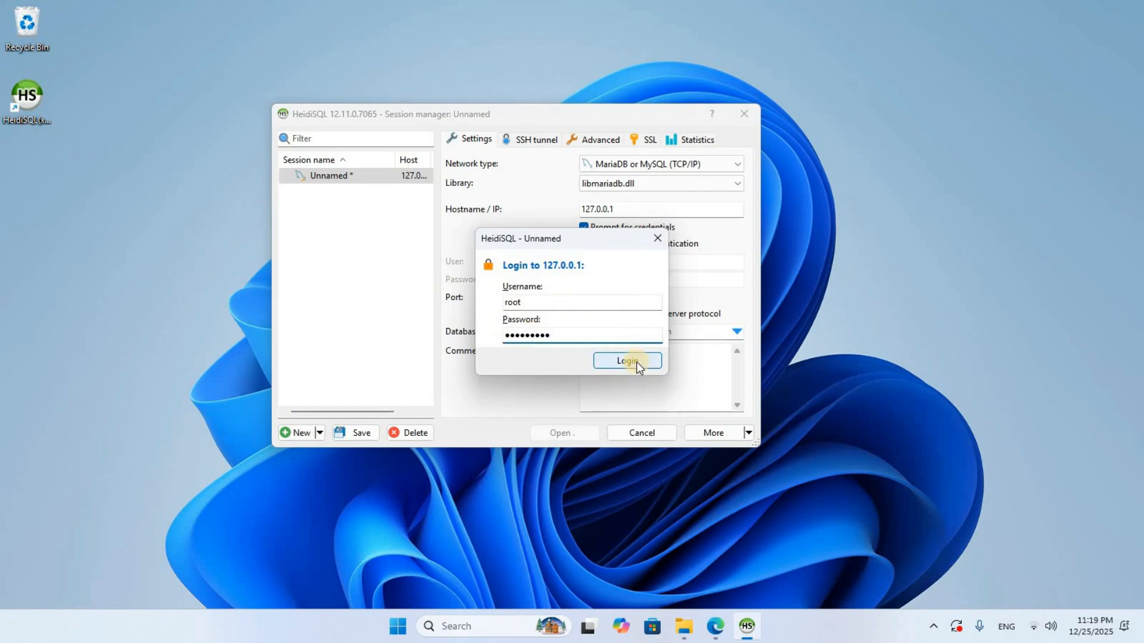
pyautogui.click(627, 361)
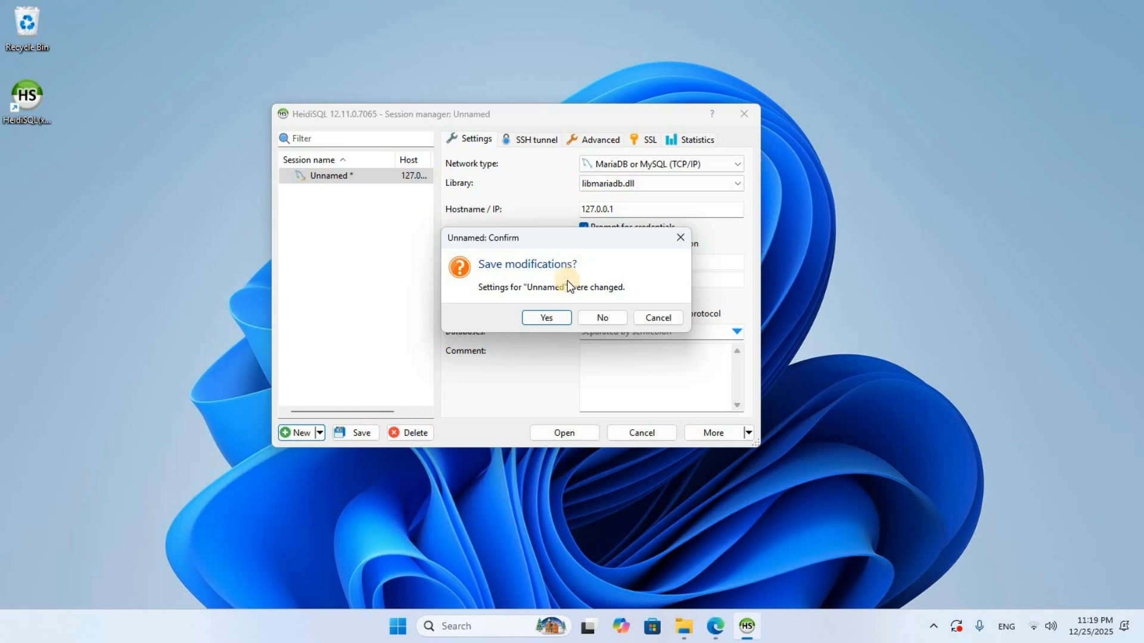
pyautogui.click(546, 318)
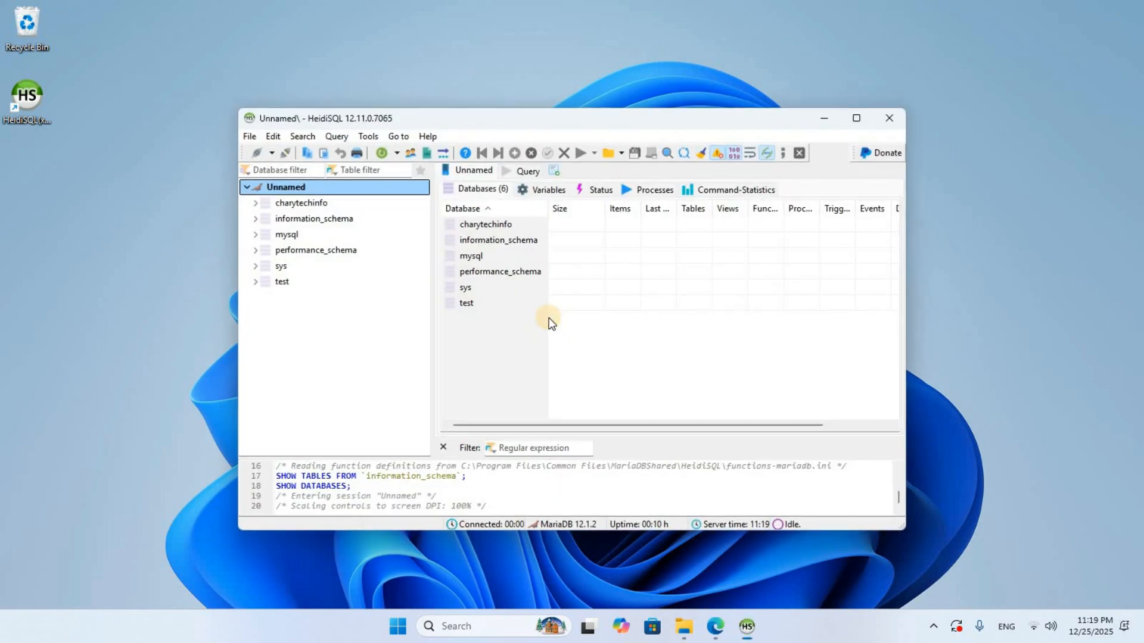
# Maximize the HeidiSQL window, and open the query editor for the charytechinfo database
pyautogui.click(864, 118)
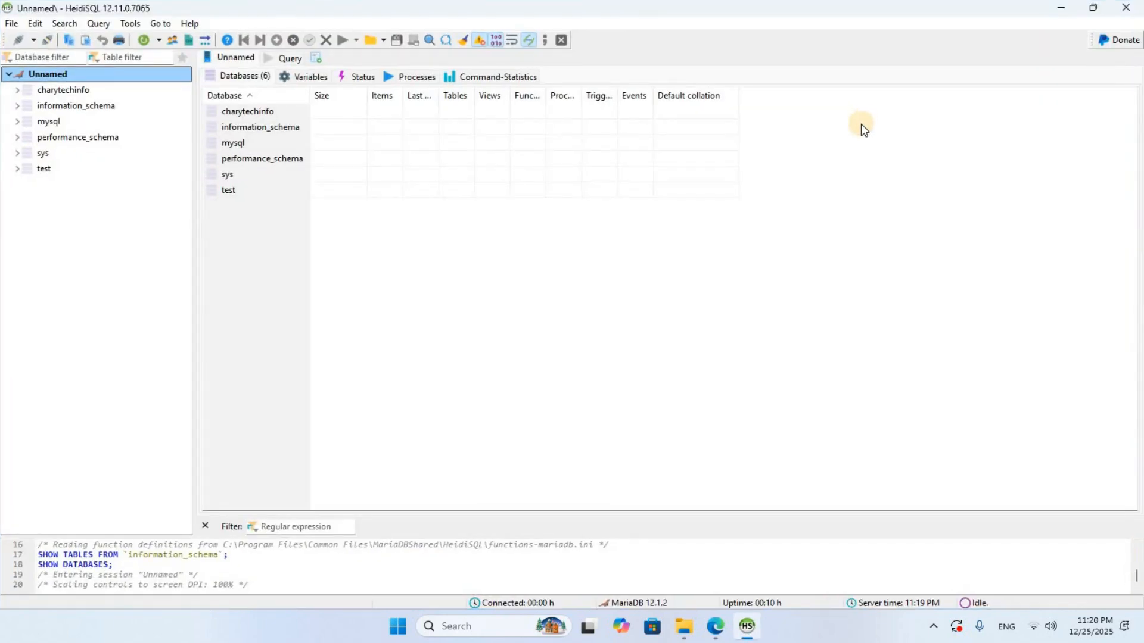
pyautogui.click(90, 95)
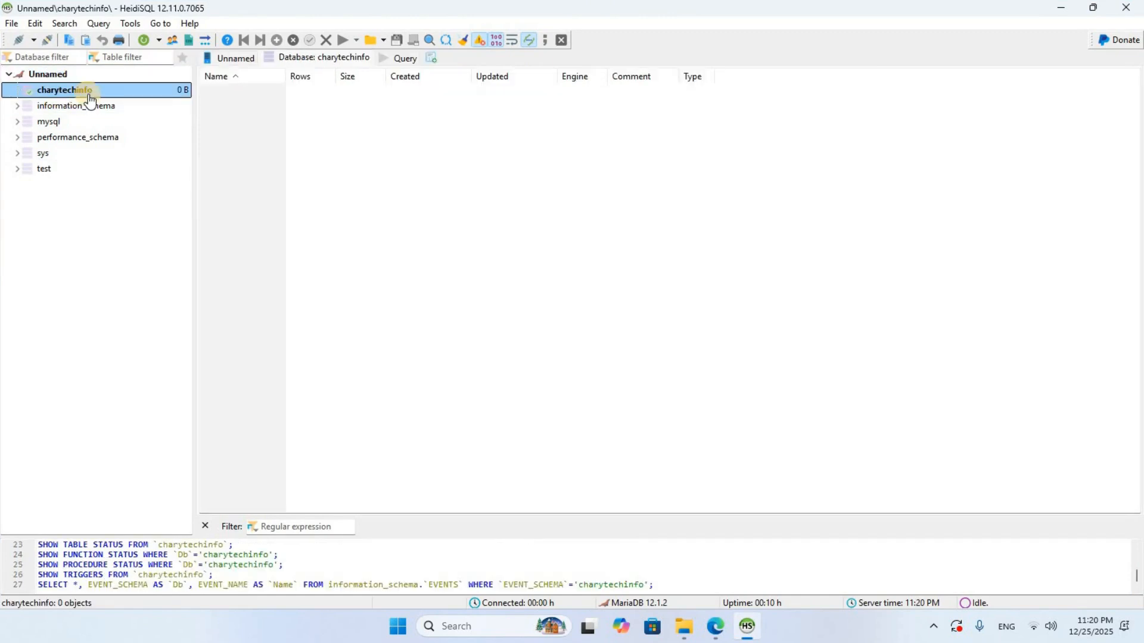
pyautogui.click(411, 58)
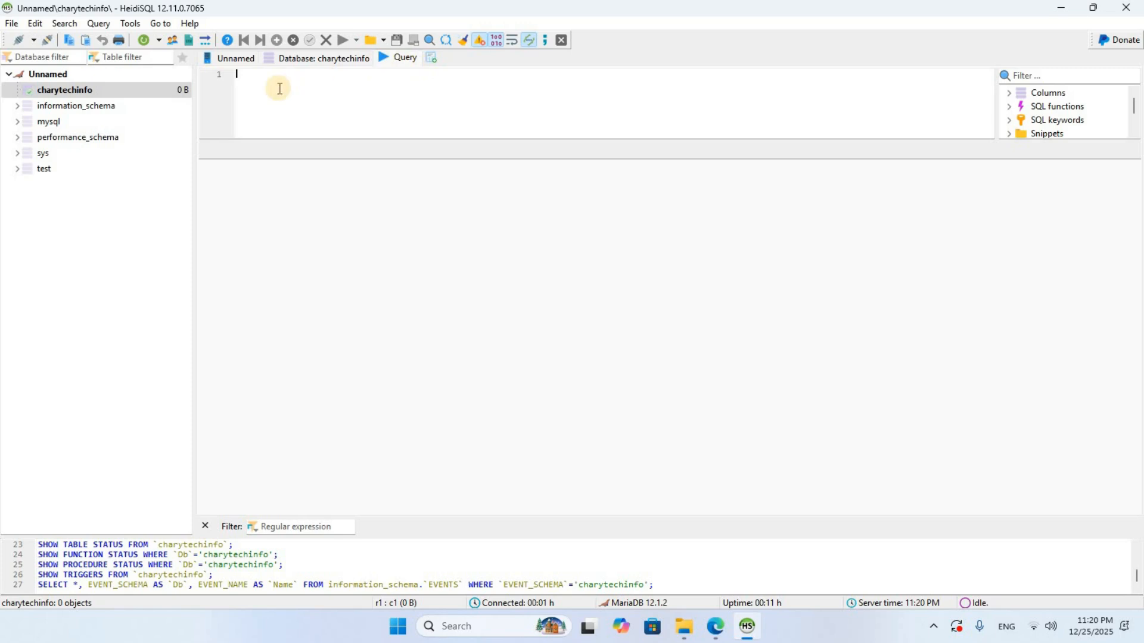
pyautogui.click(261, 77)
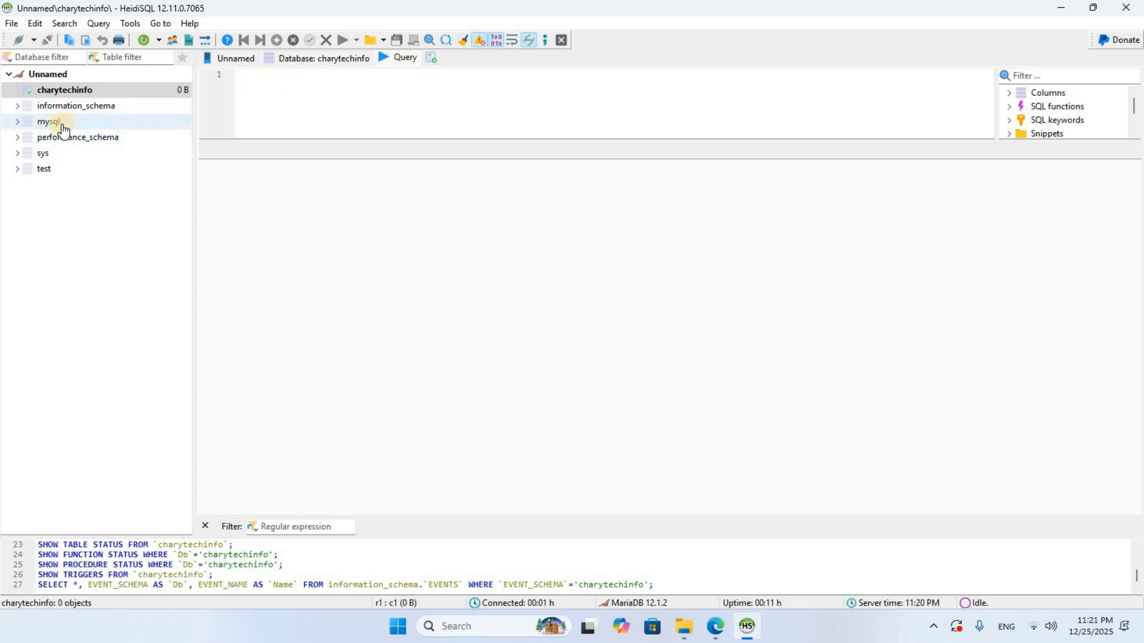
# Find and open MySQL Workbench 8.0 CE, and maximize its window
pyautogui.click(478, 632)
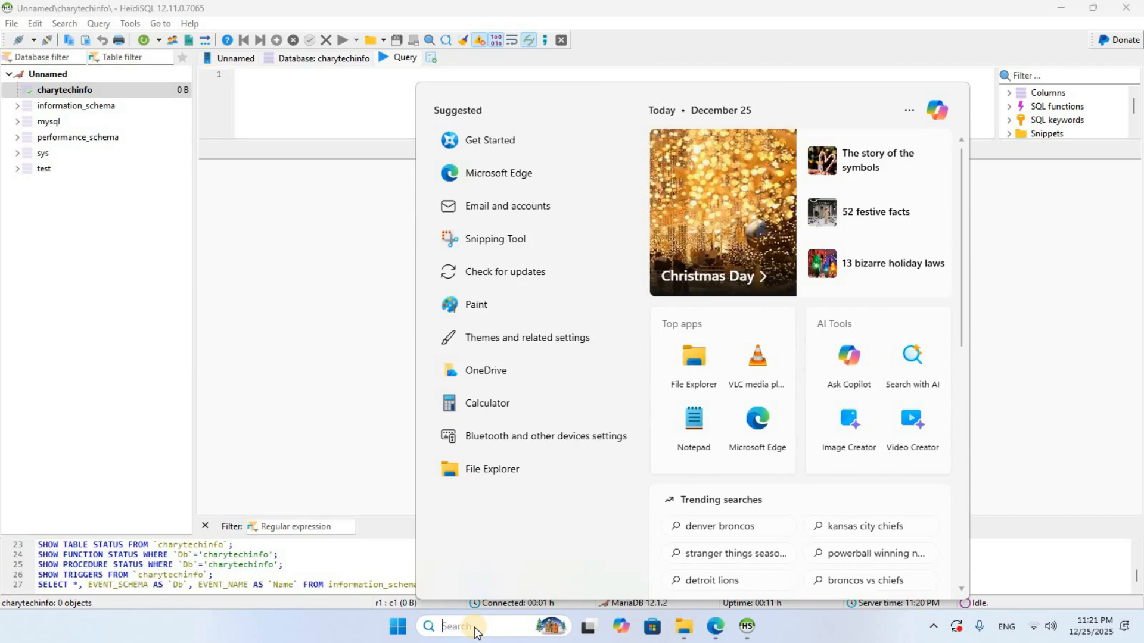
pyautogui.write('mysq')
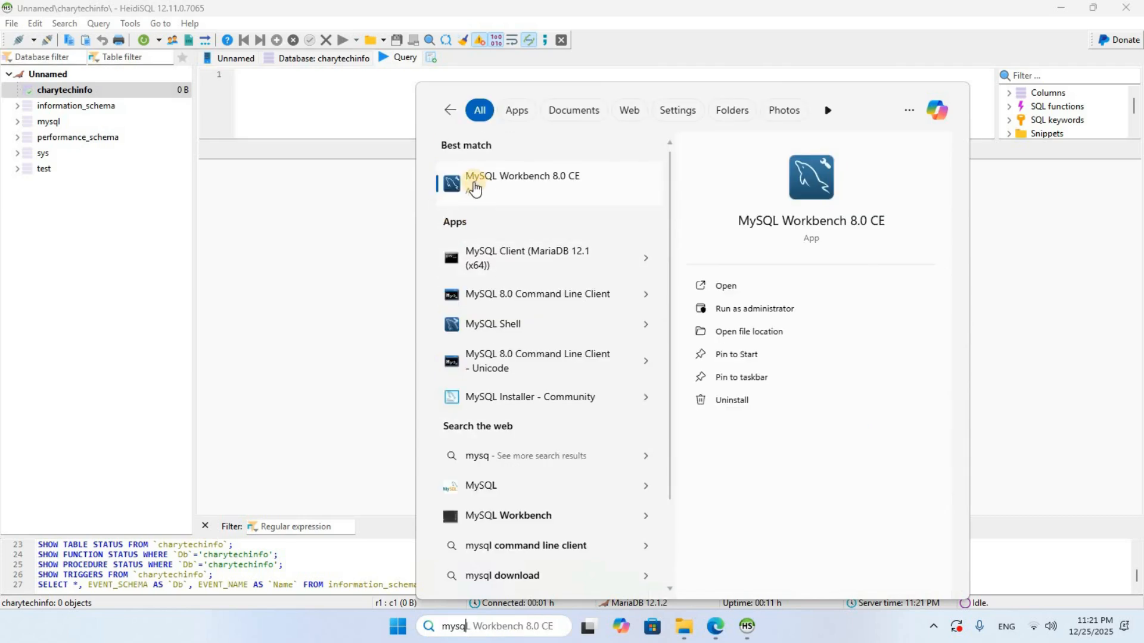
pyautogui.click(553, 191)
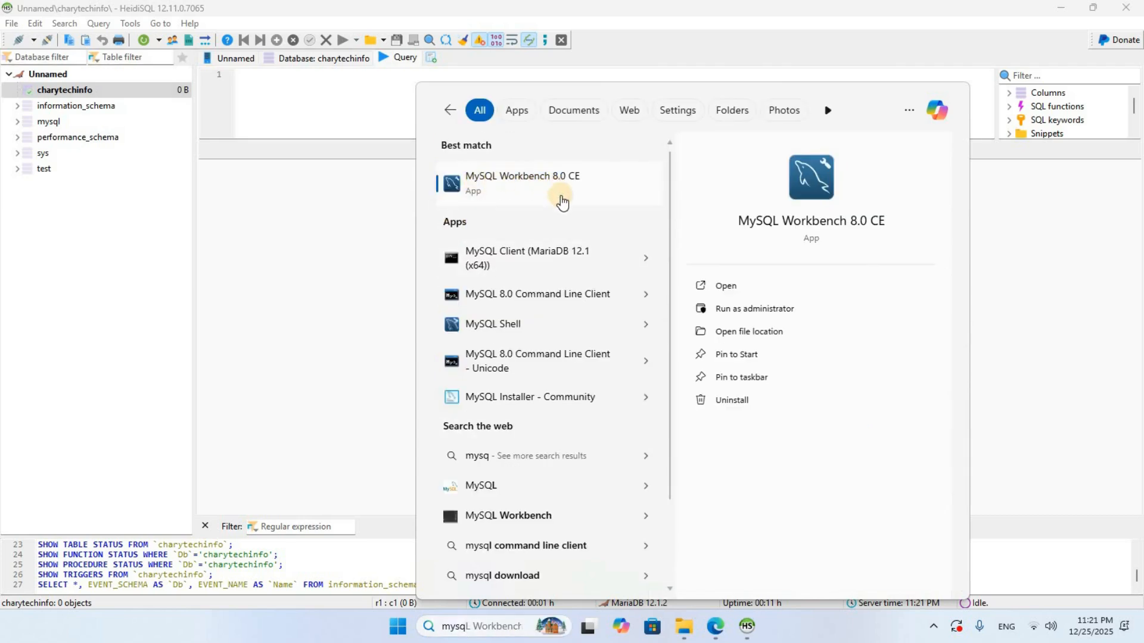
pyautogui.moveTo(948, 18)
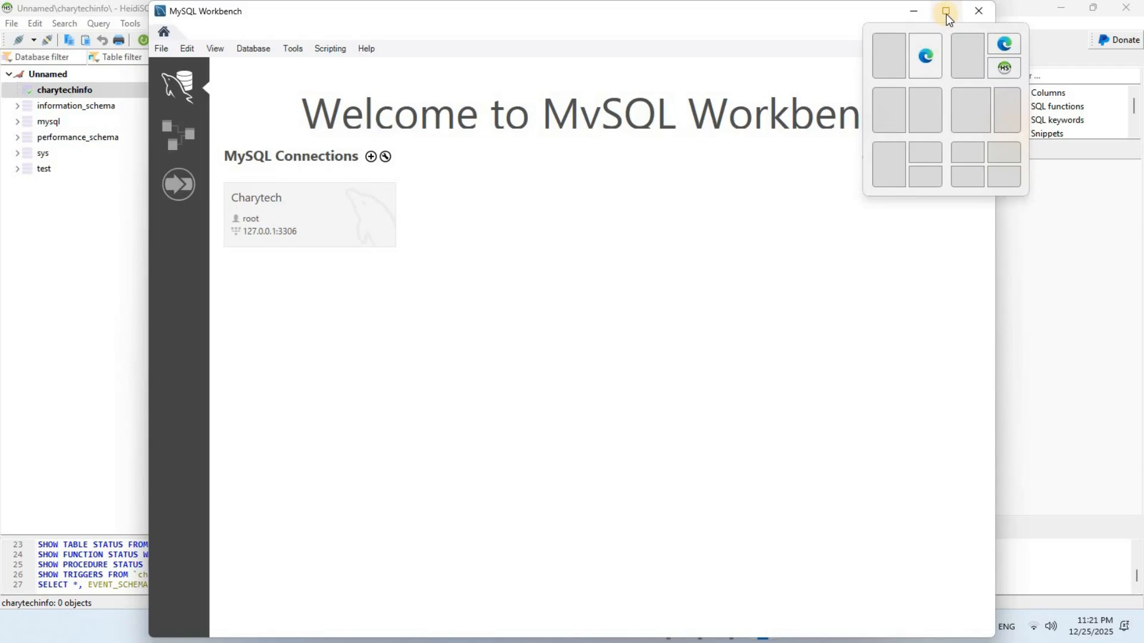
pyautogui.click(946, 11)
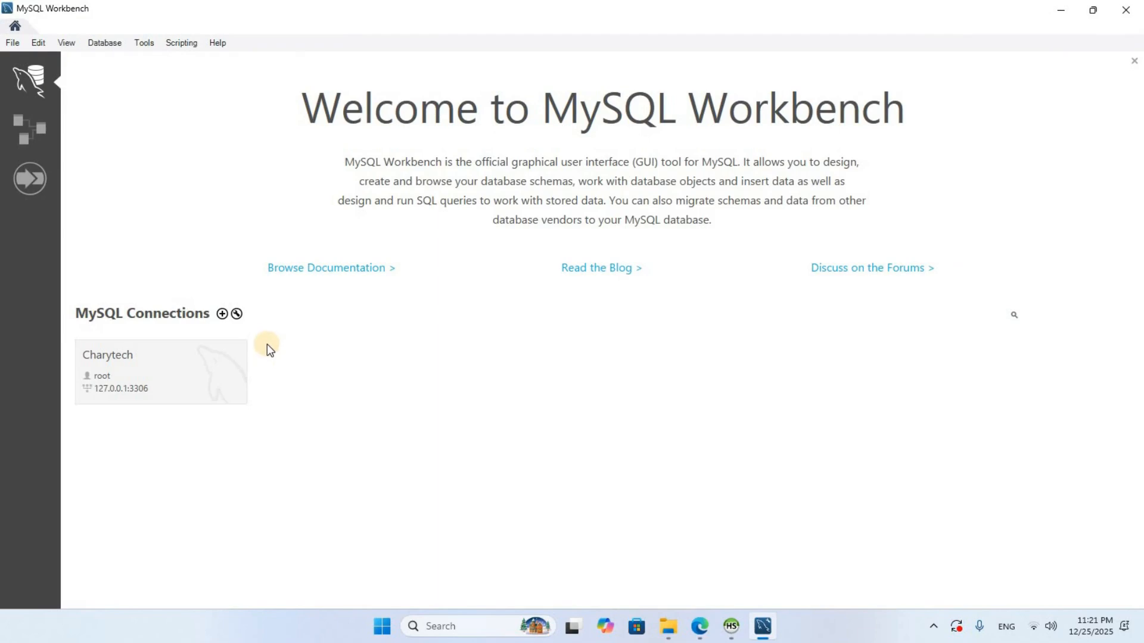
# Set up a new MySQL connection named "Mariadb 12.1", and store the root password in its vault
pyautogui.click(222, 314)
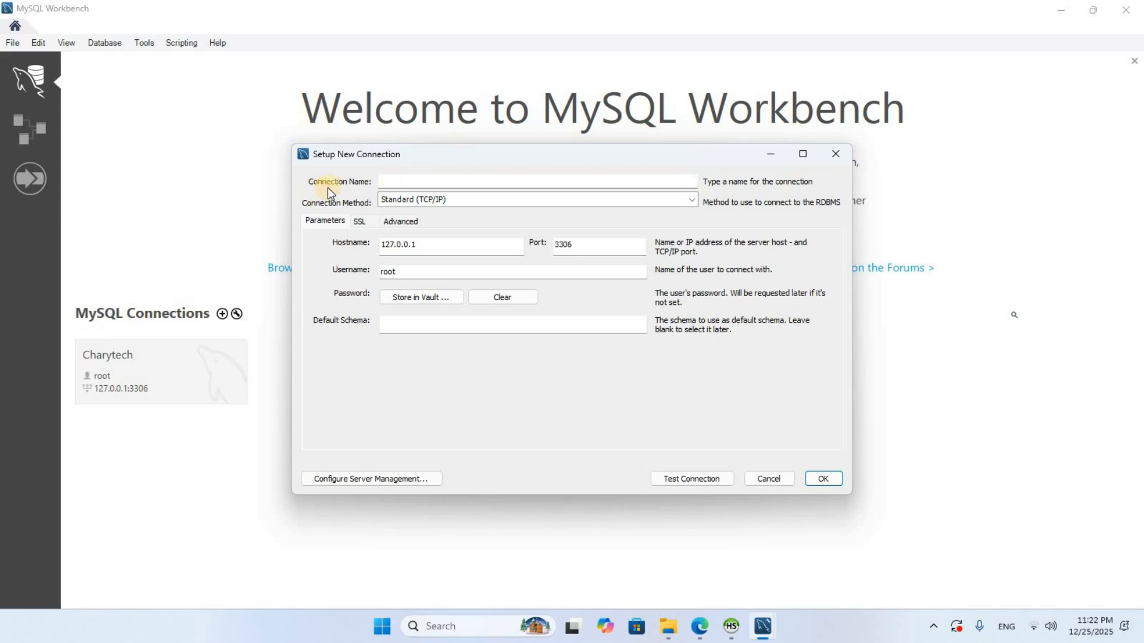
pyautogui.click(419, 181)
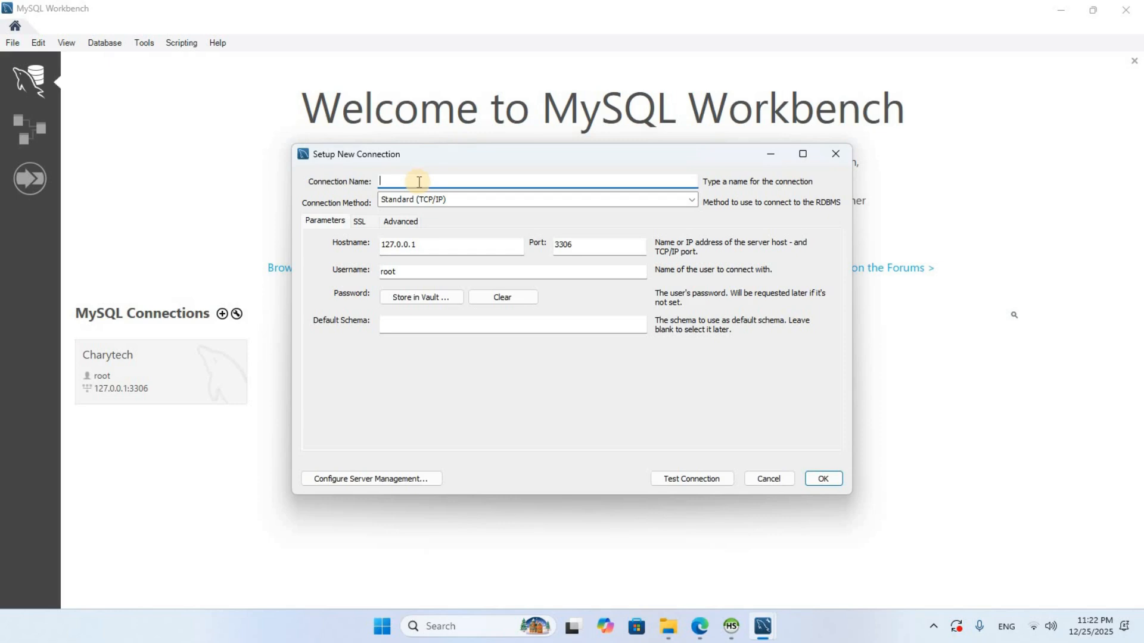
pyautogui.write('Mariadb 12.1')
pyautogui.click(439, 299)
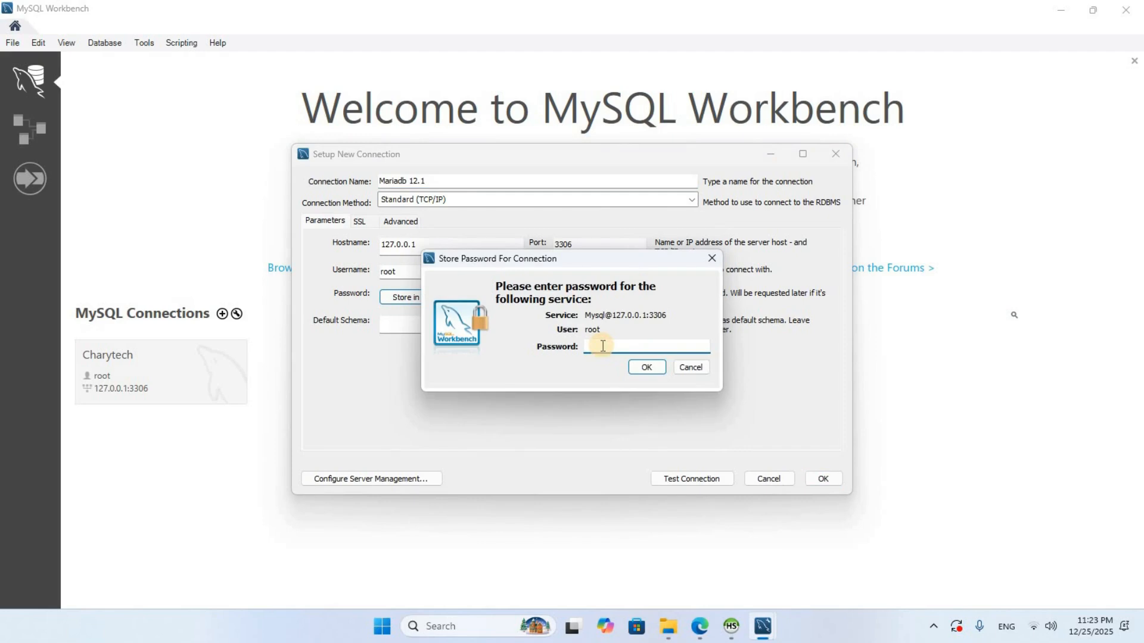
pyautogui.hotkey('ctrl', 'v')
pyautogui.click(653, 373)
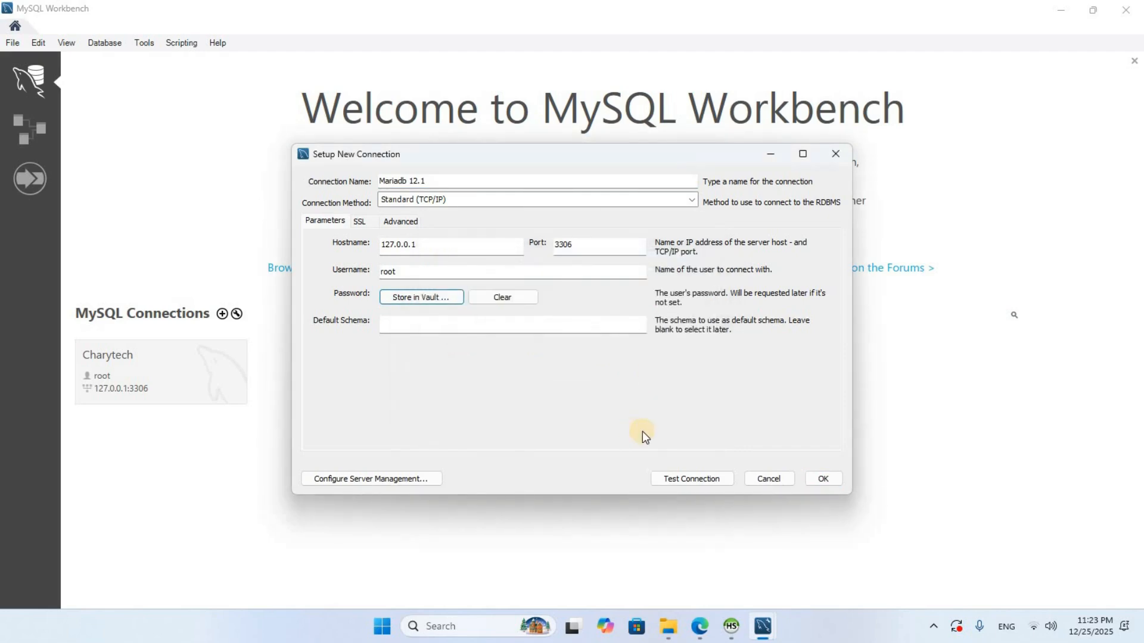
# Test the Mariadb 12.1 connection, save it, and open it from the MySQL connections
pyautogui.click(695, 478)
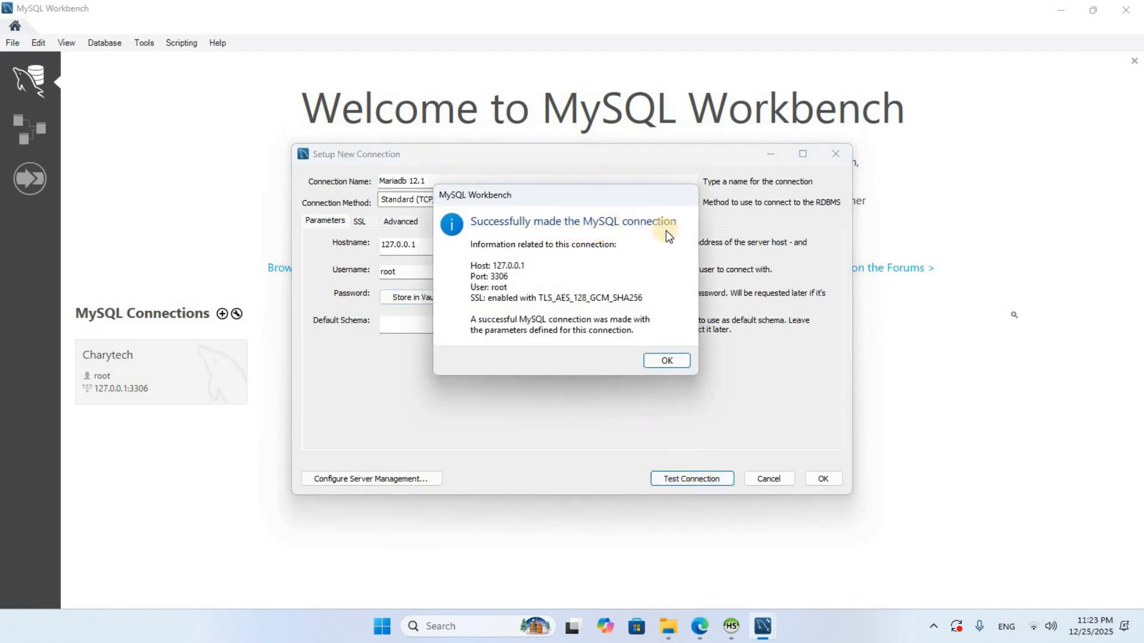
pyautogui.click(667, 361)
pyautogui.click(823, 479)
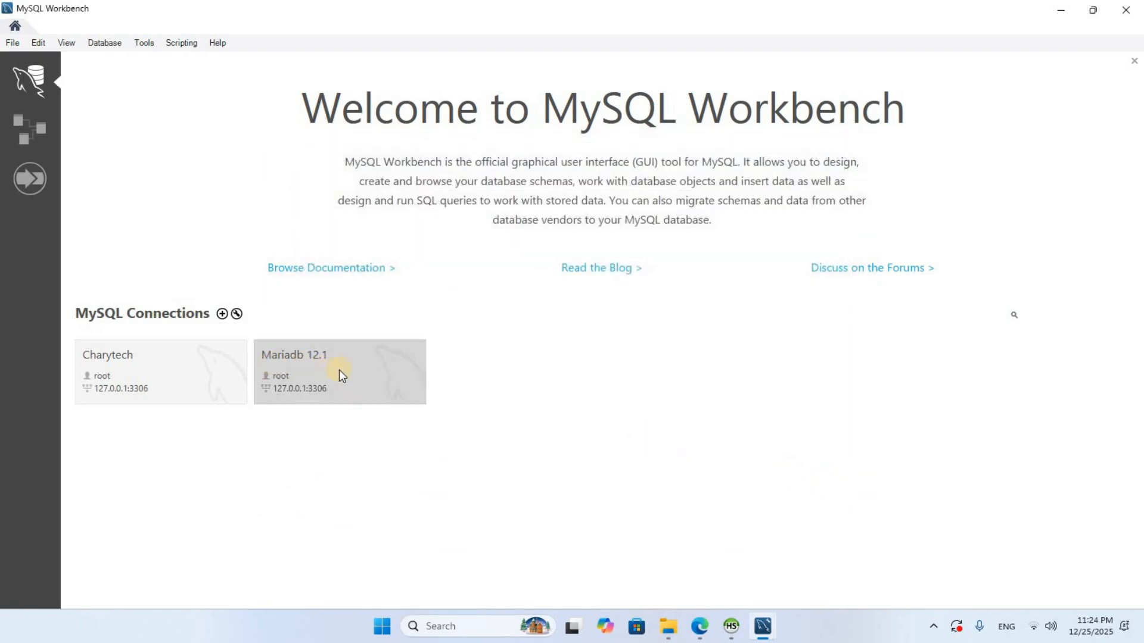
pyautogui.click(356, 371)
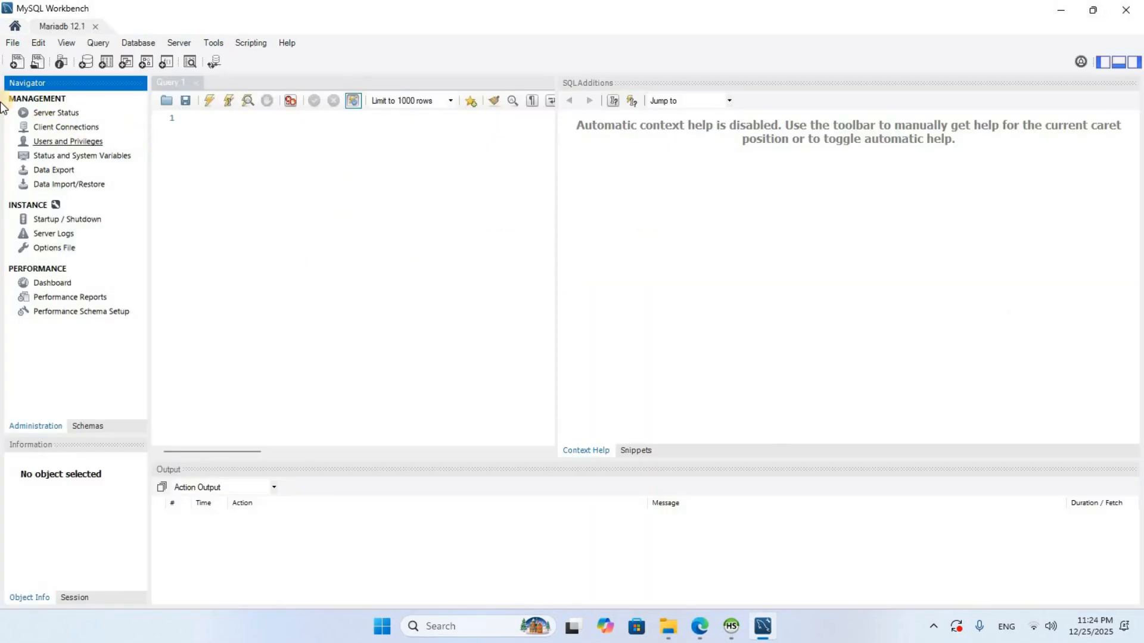